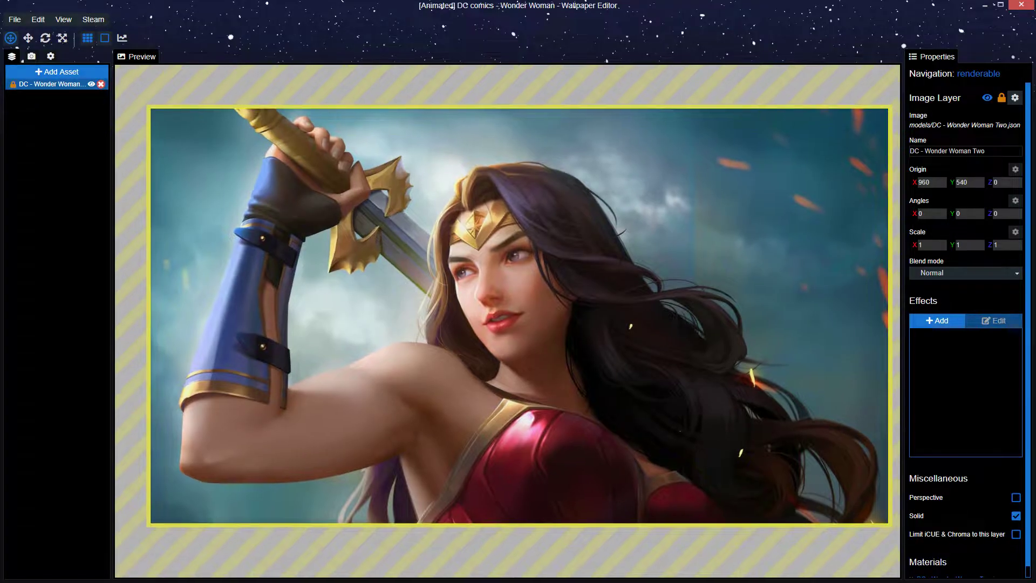
# - Add Water Waves from the Animate group to the Wonder Woman layer with default settings
pyautogui.scroll(2, 752, 257)
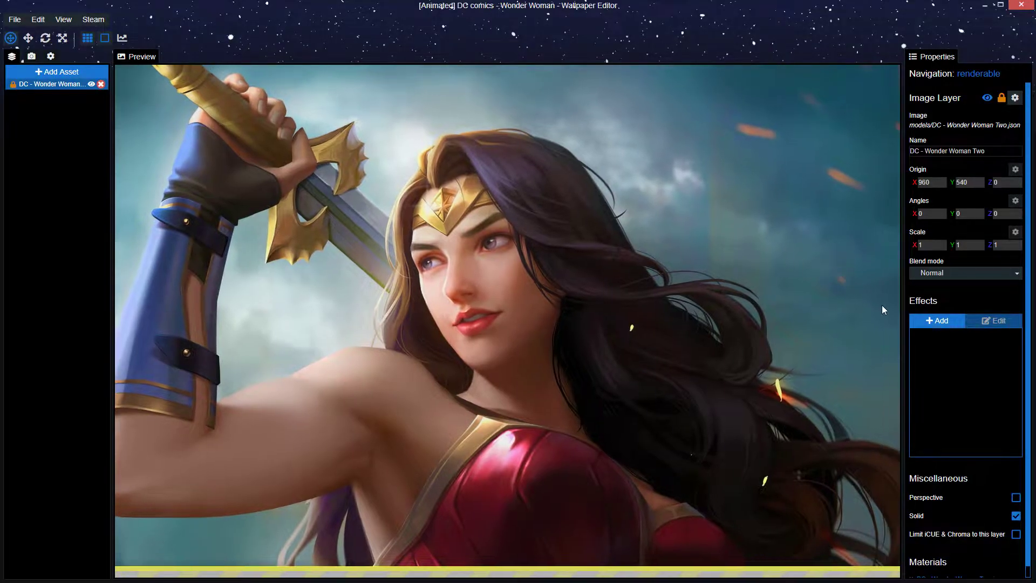
pyautogui.click(922, 319)
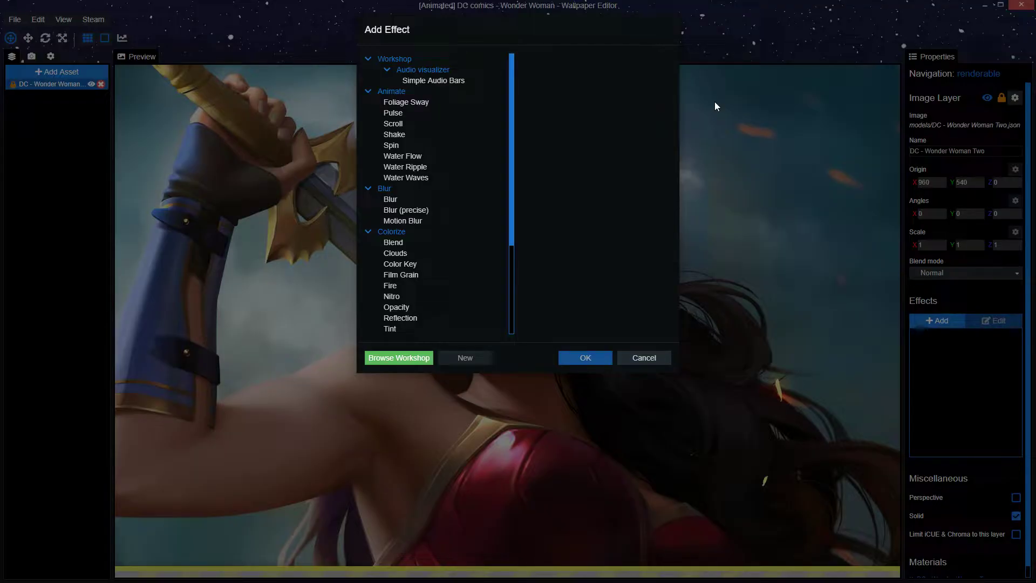
pyautogui.click(464, 177)
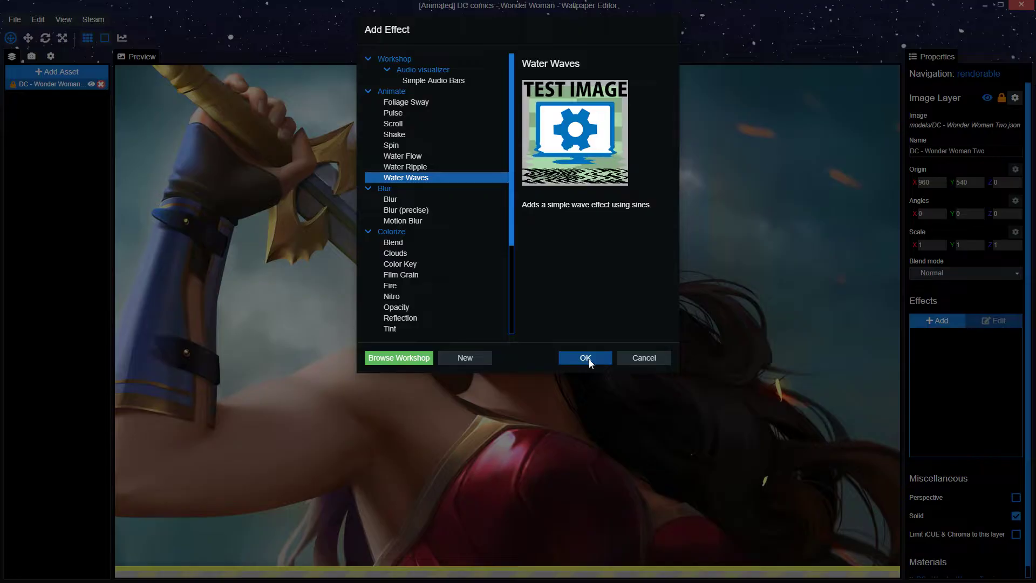
pyautogui.click(589, 358)
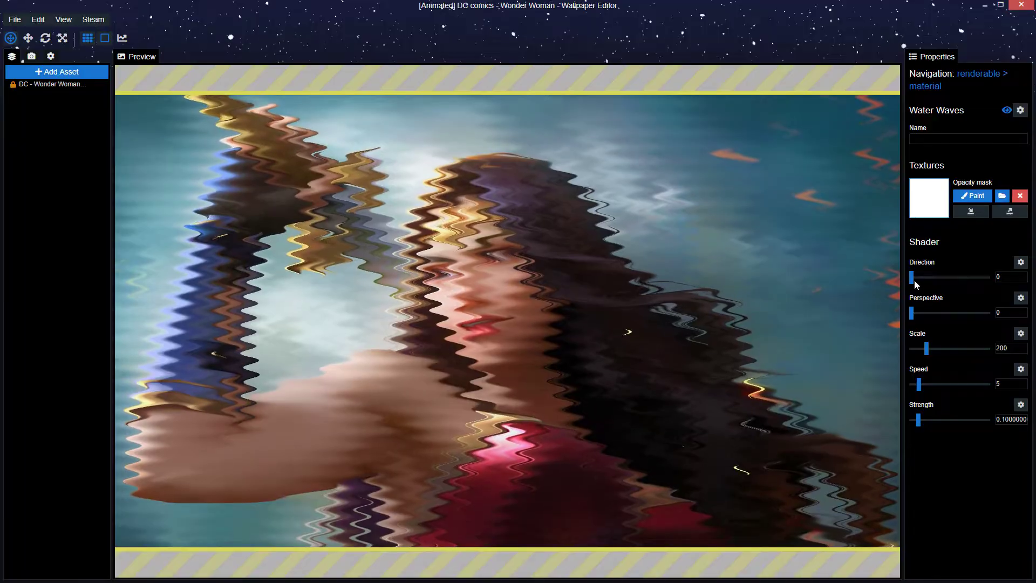
# - Save, compare the image with the waves hidden and shown, then raise Direction to about 5.4
pyautogui.hotkey('ctrl', 's')
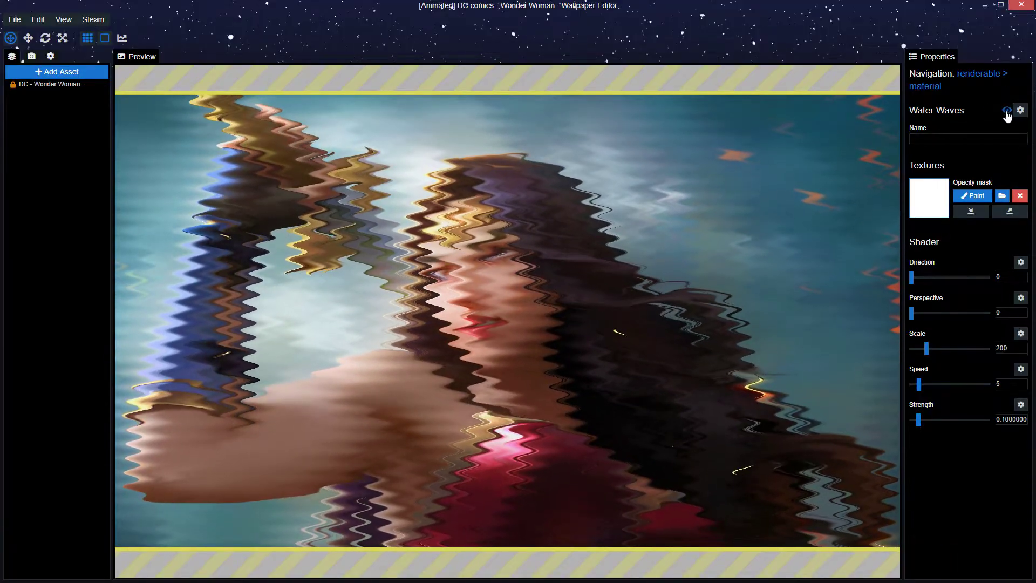
pyautogui.click(1007, 111)
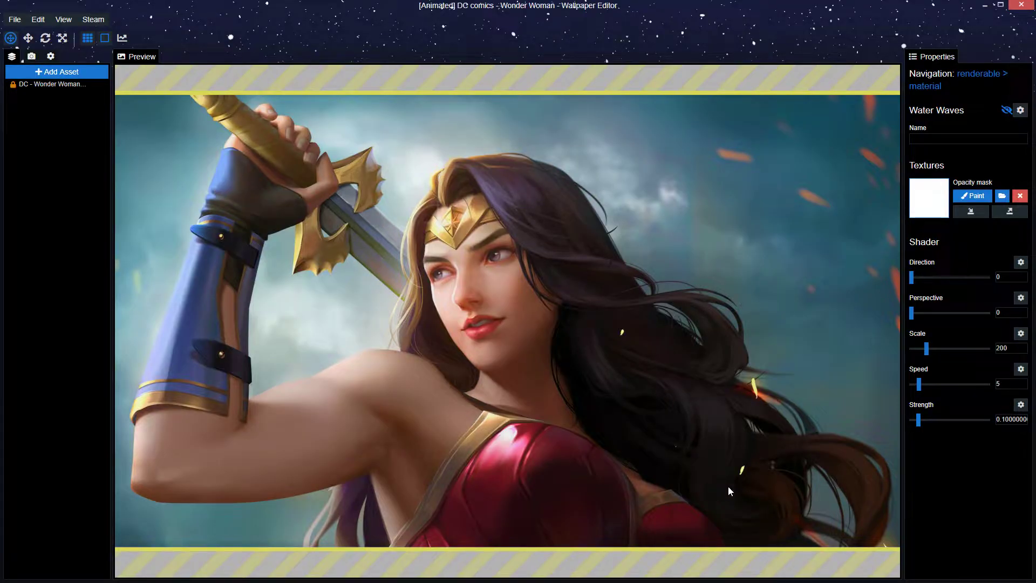
pyautogui.hotkey('ctrl', 's')
pyautogui.click(1008, 110)
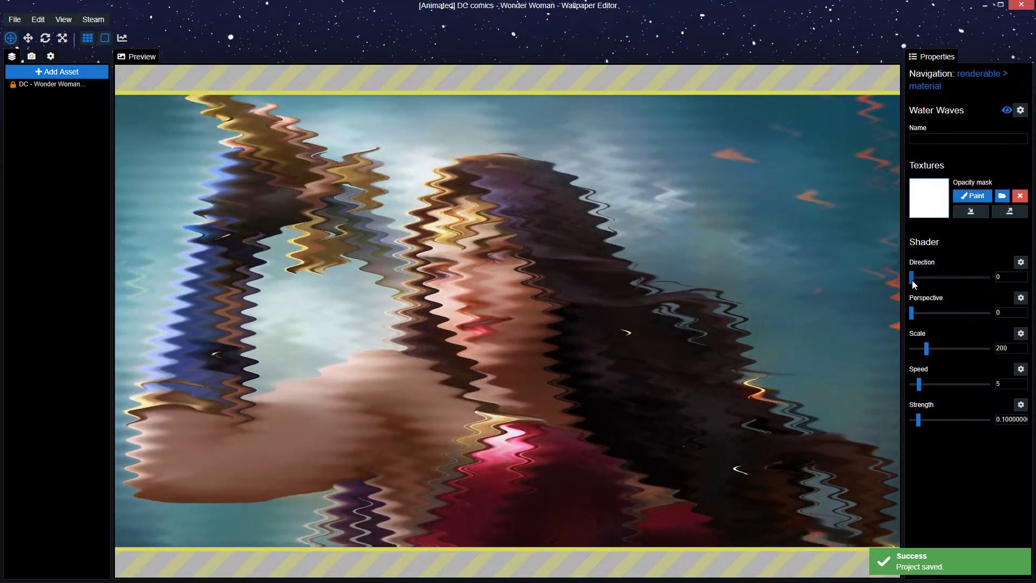
pyautogui.moveTo(912, 277); pyautogui.dragTo(981, 278)
# - Enter Direction 5.6, Scale 20, Speed 2 and Strength 0.05 in the Water Waves shader fields
pyautogui.doubleClick(1003, 277)
pyautogui.write('5.5')
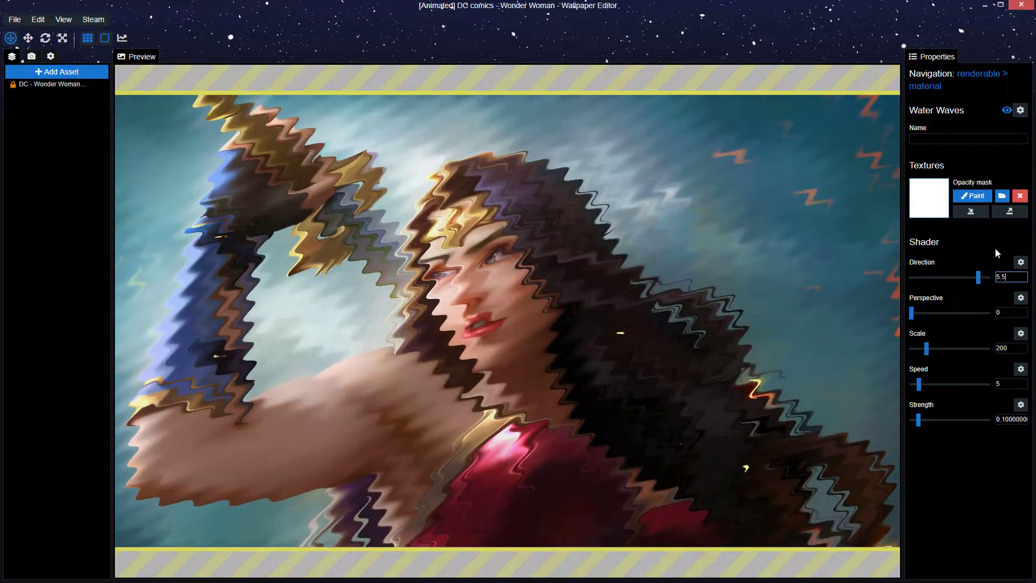
pyautogui.press('BackSpace')
pyautogui.write('6')
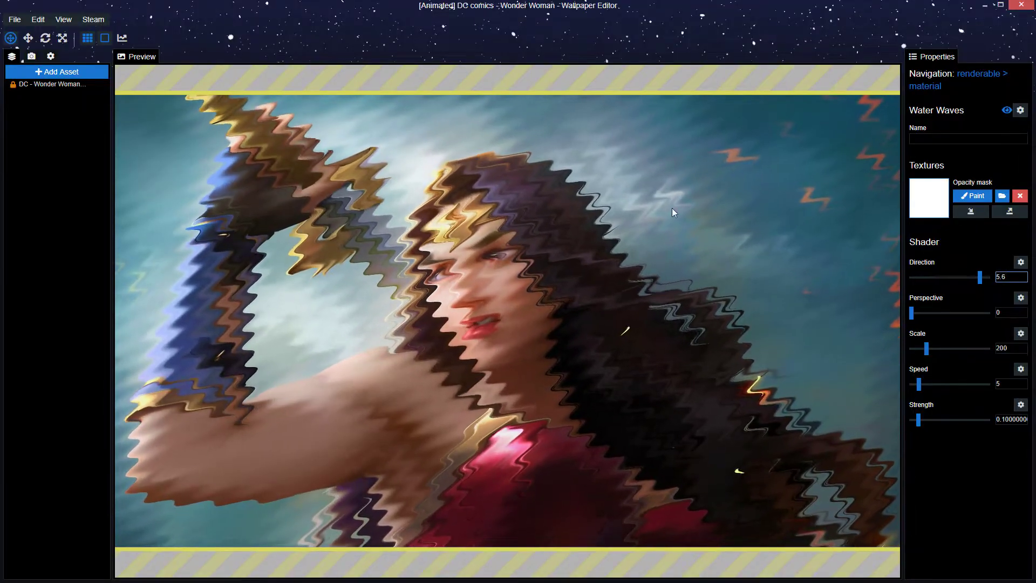
pyautogui.doubleClick(1003, 348)
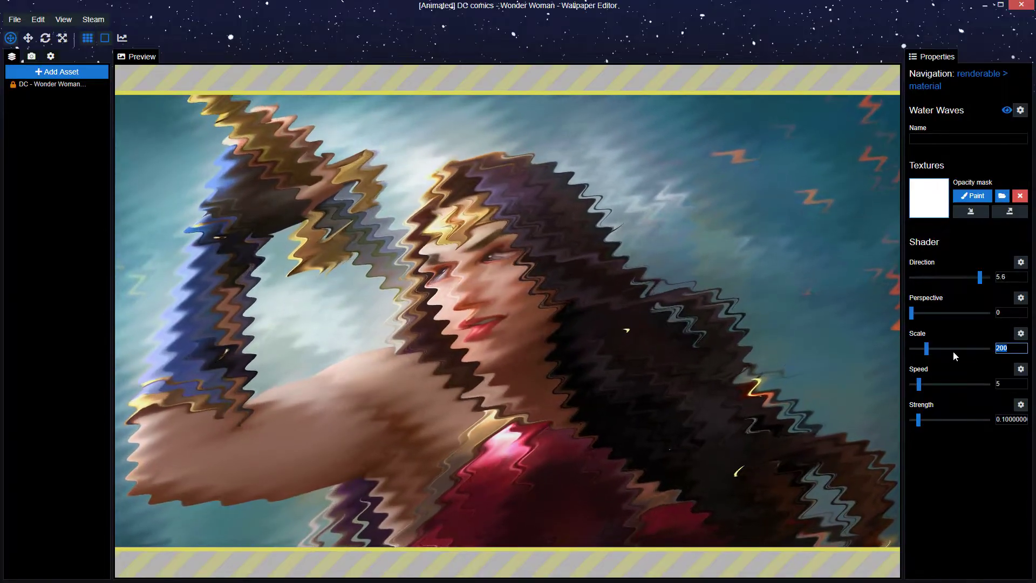
pyautogui.write('20')
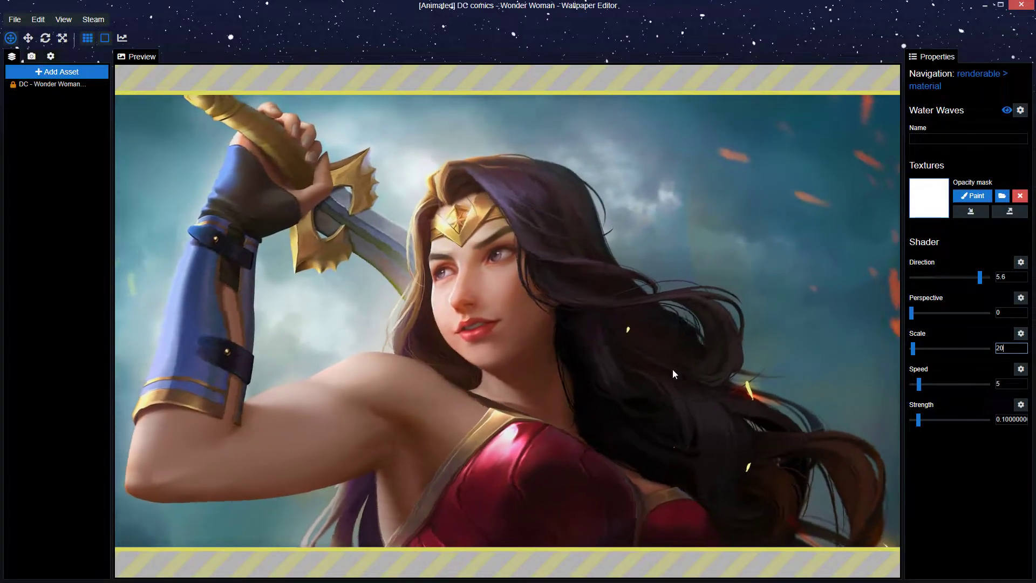
pyautogui.hotkey('ctrl', 's')
pyautogui.press('Tab')
pyautogui.write('2')
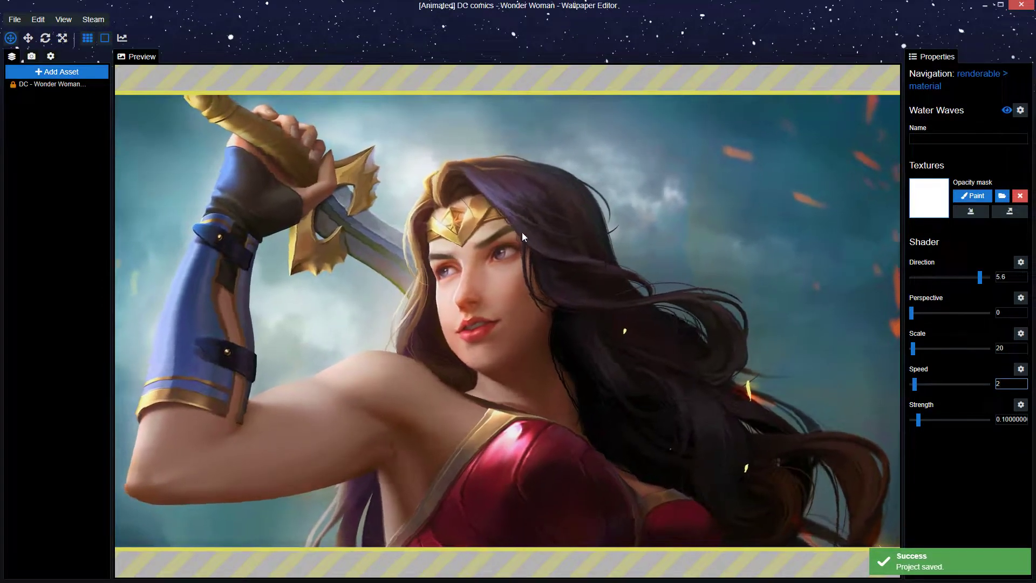
pyautogui.press('Tab')
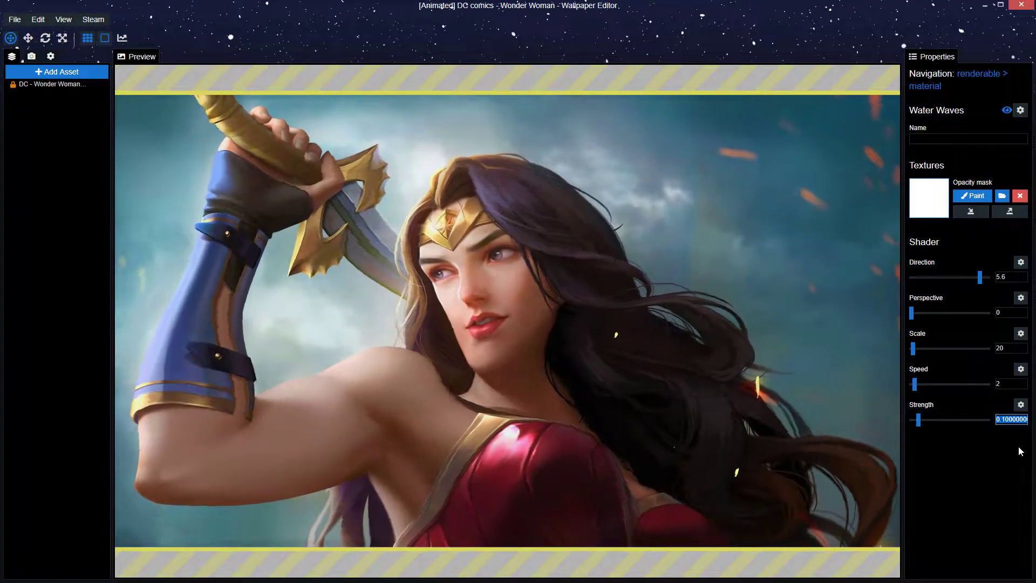
pyautogui.write('0.05')
pyautogui.press('Return')
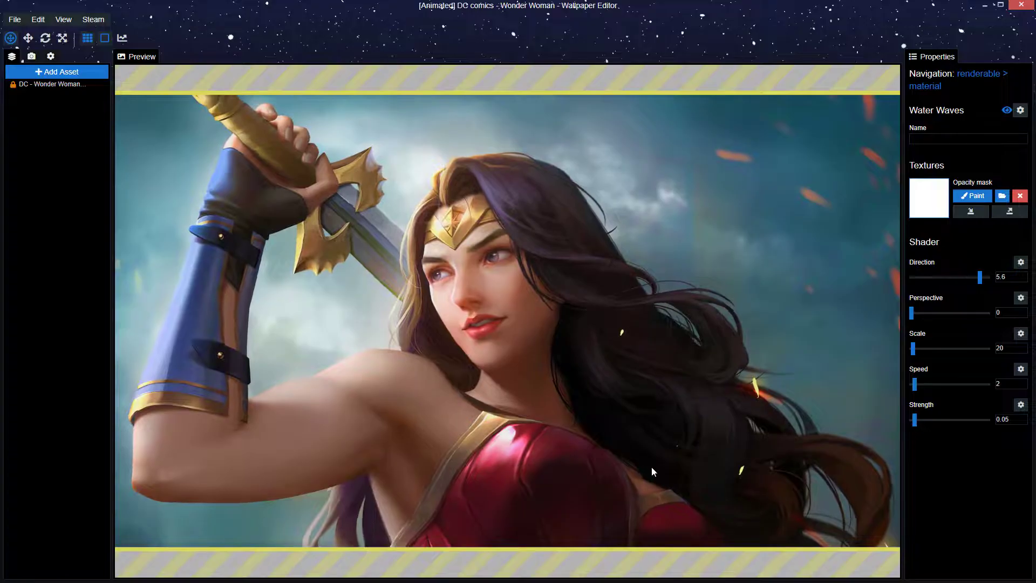
# - Open the Water Waves opacity mask for painting
pyautogui.click(961, 139)
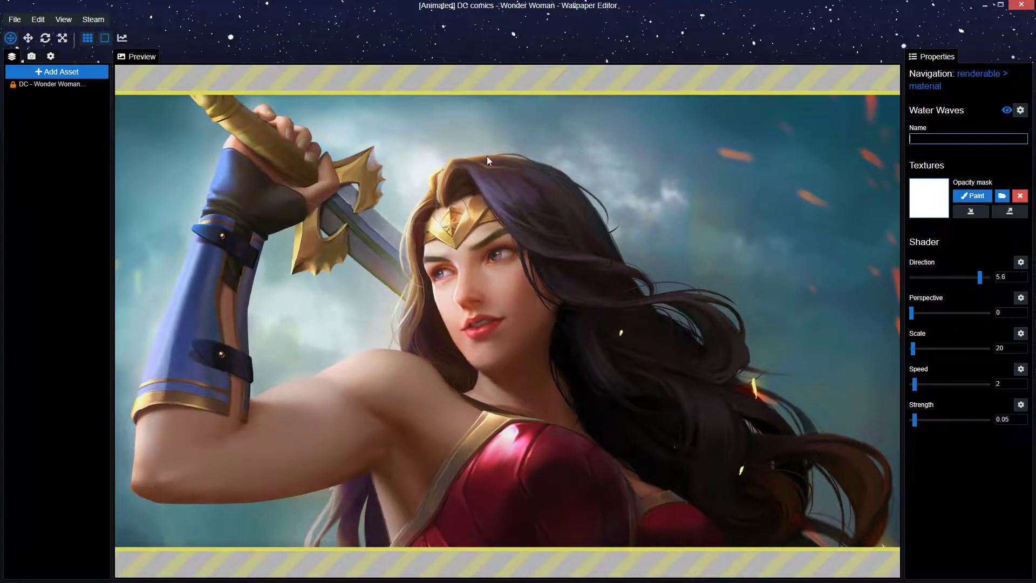
pyautogui.click(973, 166)
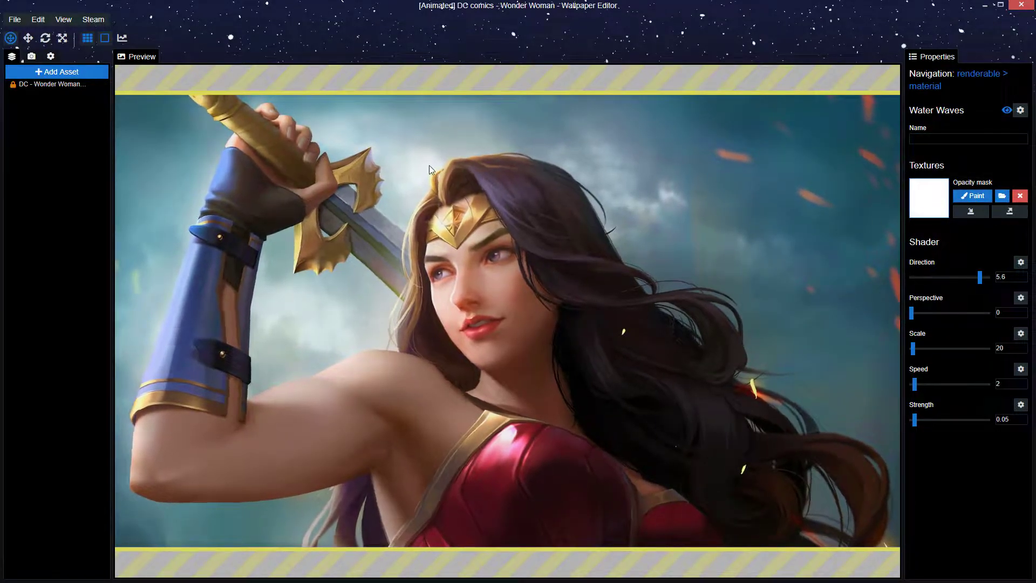
pyautogui.click(971, 196)
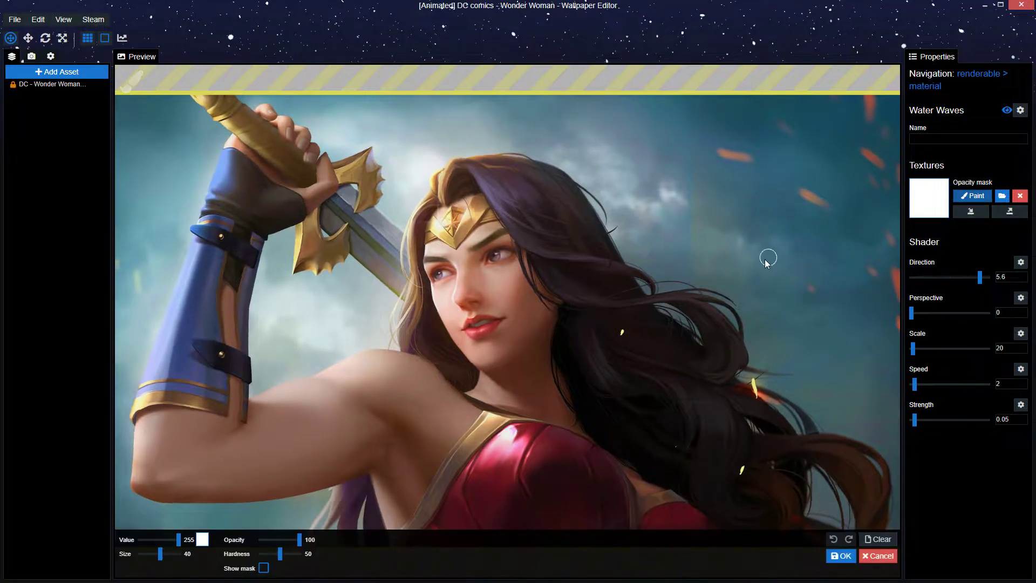
# - Show the mask, set brush opacity 44 and hardness 43, and zoom into the hair
pyautogui.click(263, 568)
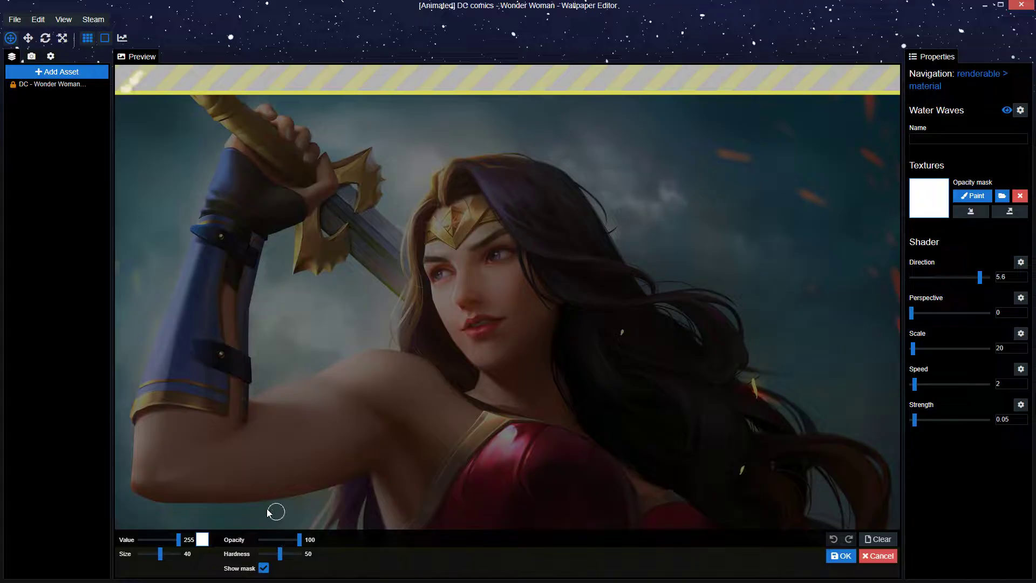
pyautogui.click(278, 539)
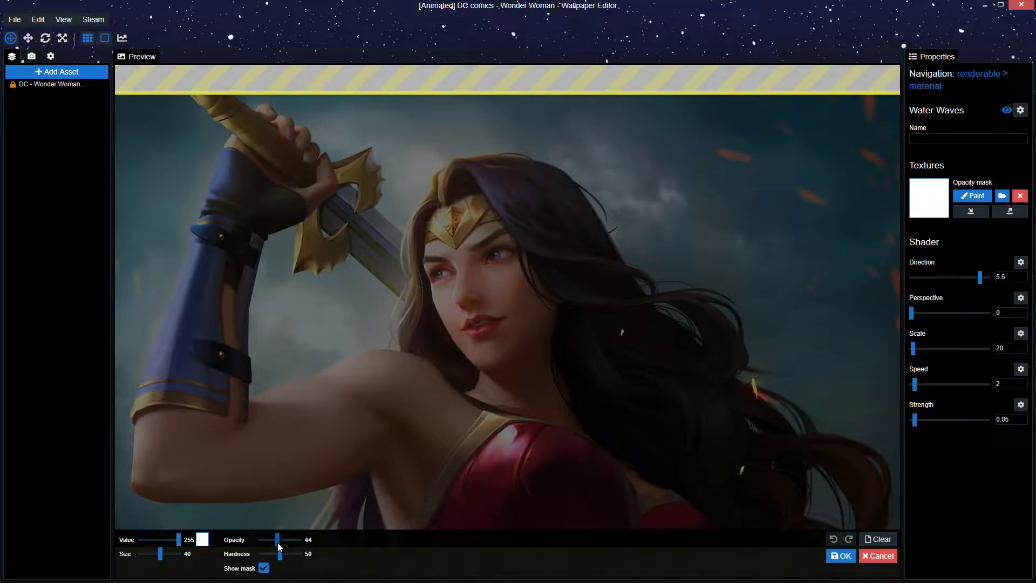
pyautogui.click(278, 554)
pyautogui.scroll(4, 526, 337)
pyautogui.scroll(3, 590, 355)
pyautogui.hotkey('ctrl', 's')
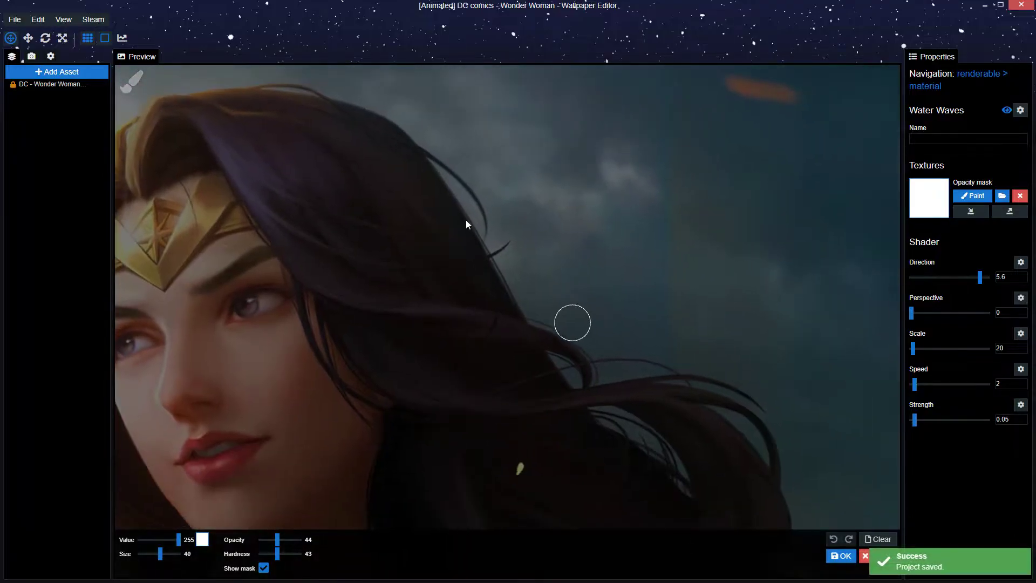
pyautogui.scroll(4, 562, 378)
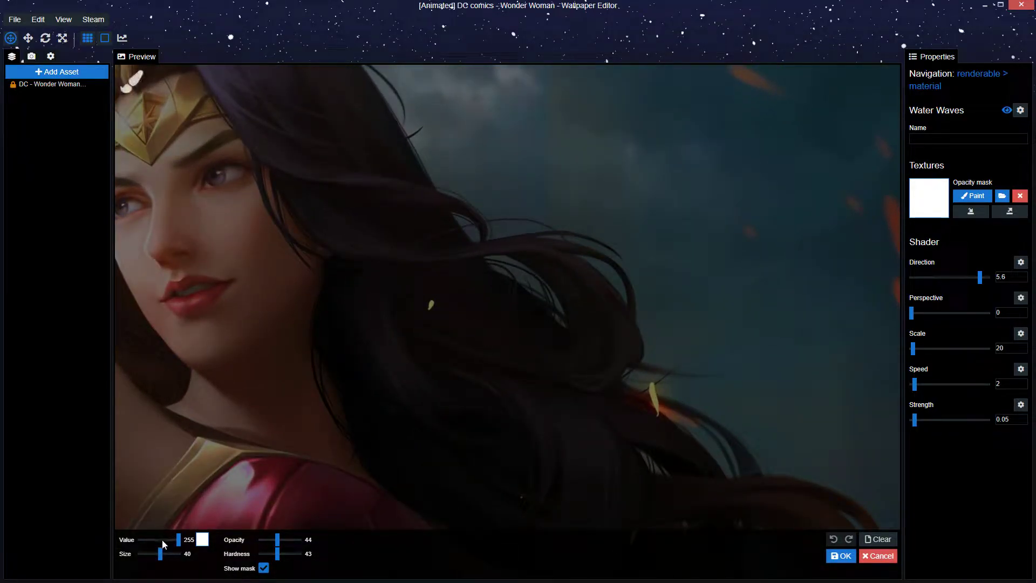
# - Set the brush to Value 138 and Size 83, then paint the first grey dabs on the right hair
pyautogui.click(162, 539)
pyautogui.click(164, 554)
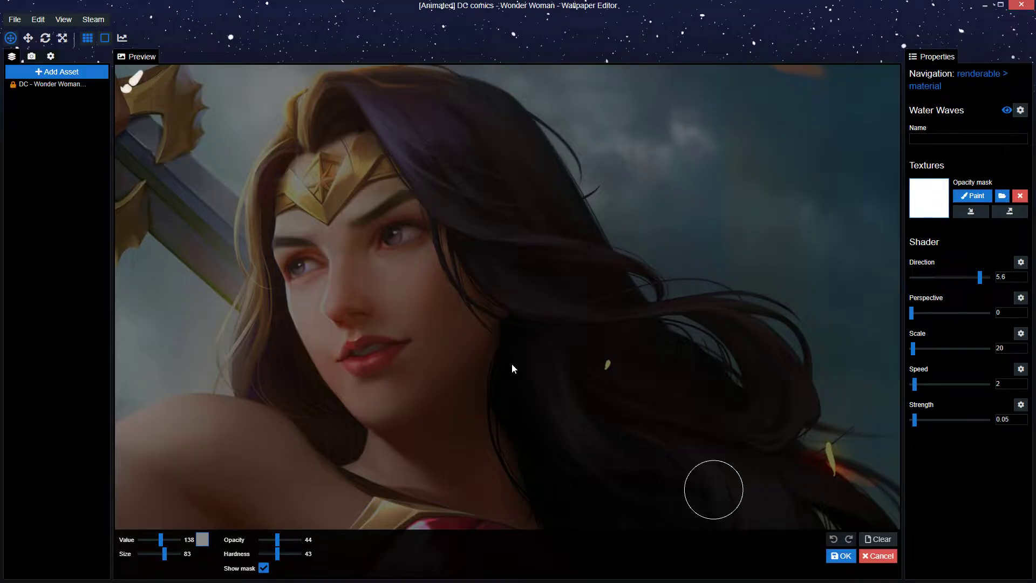
pyautogui.moveTo(503, 356); pyautogui.dragTo(428, 310)
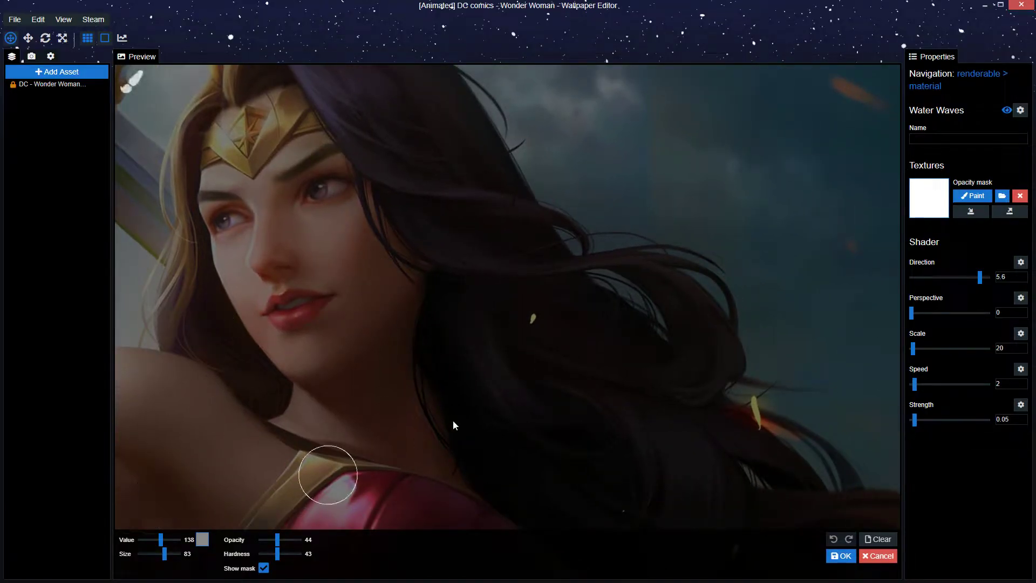
pyautogui.moveTo(442, 416); pyautogui.dragTo(324, 397)
pyautogui.moveTo(444, 327); pyautogui.dragTo(490, 325)
pyautogui.moveTo(497, 266); pyautogui.dragTo(535, 252)
pyautogui.scroll(6, 535, 254)
pyautogui.moveTo(480, 354)
pyautogui.mouseDown()
pyautogui.moveTo(548, 270)
pyautogui.moveTo(582, 286)
pyautogui.moveTo(539, 270)
pyautogui.moveTo(713, 317)
pyautogui.moveTo(743, 398)
pyautogui.mouseUp()
# - Enlarge the mask down and to the right along the flowing hair
pyautogui.moveTo(560, 252)
pyautogui.mouseDown()
pyautogui.moveTo(573, 315)
pyautogui.moveTo(620, 329)
pyautogui.moveTo(447, 328)
pyautogui.moveTo(533, 228)
pyautogui.moveTo(416, 254)
pyautogui.moveTo(331, 209)
pyautogui.moveTo(490, 322)
pyautogui.moveTo(517, 288)
pyautogui.moveTo(435, 229)
pyautogui.moveTo(416, 257)
pyautogui.moveTo(408, 239)
pyautogui.moveTo(403, 338)
pyautogui.moveTo(439, 422)
pyautogui.mouseUp()
pyautogui.moveTo(398, 287)
pyautogui.mouseDown()
pyautogui.moveTo(421, 243)
pyautogui.moveTo(550, 380)
pyautogui.mouseUp()
pyautogui.moveTo(551, 379); pyautogui.dragTo(455, 277)
pyautogui.scroll(-1, 445, 278)
pyautogui.scroll(3, 445, 277)
pyautogui.moveTo(424, 217)
pyautogui.mouseDown()
pyautogui.moveTo(414, 197)
pyautogui.moveTo(331, 215)
pyautogui.moveTo(306, 209)
pyautogui.moveTo(362, 229)
pyautogui.moveTo(389, 253)
pyautogui.moveTo(371, 251)
pyautogui.moveTo(435, 297)
pyautogui.moveTo(525, 390)
pyautogui.moveTo(606, 417)
pyautogui.moveTo(508, 259)
pyautogui.moveTo(447, 231)
pyautogui.moveTo(536, 424)
pyautogui.moveTo(499, 347)
pyautogui.mouseUp()
pyautogui.scroll(-3, 507, 261)
pyautogui.scroll(3, 500, 347)
pyautogui.moveTo(701, 360)
pyautogui.mouseDown()
pyautogui.moveTo(502, 342)
pyautogui.moveTo(494, 245)
pyautogui.moveTo(578, 225)
pyautogui.mouseUp()
pyautogui.moveTo(583, 87); pyautogui.dragTo(551, 243)
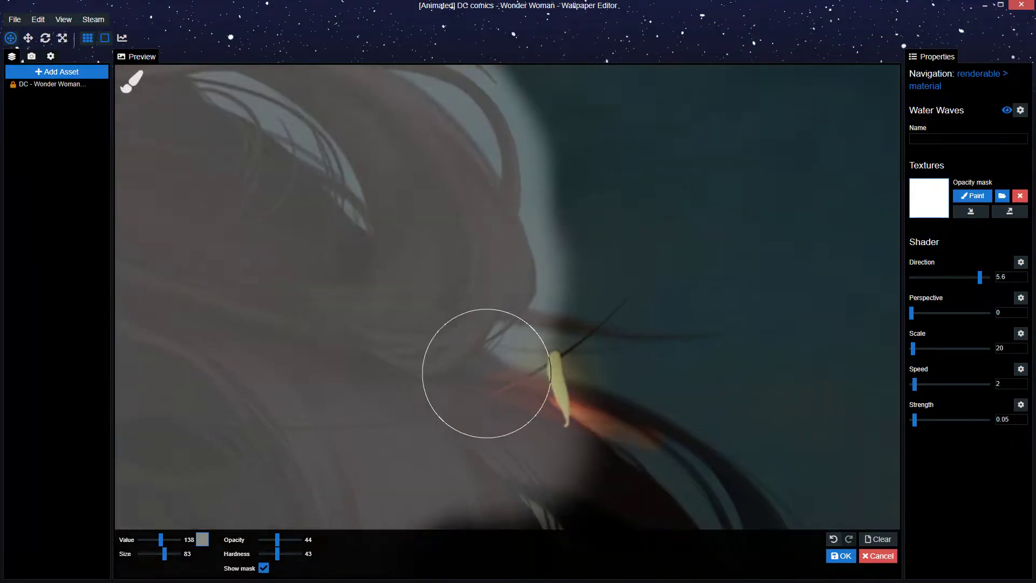
# - Extend the mask rightward and across to cover much more of the hair
pyautogui.moveTo(504, 373)
pyautogui.mouseDown()
pyautogui.moveTo(645, 322)
pyautogui.moveTo(705, 367)
pyautogui.mouseUp()
pyautogui.scroll(-3, 678, 371)
pyautogui.moveTo(678, 371)
pyautogui.mouseDown()
pyautogui.moveTo(655, 350)
pyautogui.moveTo(605, 246)
pyautogui.mouseUp()
pyautogui.moveTo(459, 251)
pyautogui.mouseDown()
pyautogui.moveTo(557, 298)
pyautogui.moveTo(633, 382)
pyautogui.moveTo(678, 407)
pyautogui.mouseUp()
pyautogui.moveTo(645, 375); pyautogui.dragTo(602, 350)
pyautogui.scroll(1, 601, 350)
pyautogui.moveTo(477, 185)
pyautogui.mouseDown()
pyautogui.moveTo(542, 234)
pyautogui.moveTo(590, 293)
pyautogui.moveTo(566, 434)
pyautogui.moveTo(444, 237)
pyautogui.moveTo(280, 180)
pyautogui.mouseUp()
pyautogui.scroll(-3, 286, 181)
pyautogui.moveTo(458, 220)
pyautogui.mouseDown()
pyautogui.moveTo(509, 239)
pyautogui.moveTo(523, 306)
pyautogui.moveTo(388, 306)
pyautogui.moveTo(310, 342)
pyautogui.moveTo(480, 503)
pyautogui.moveTo(730, 481)
pyautogui.moveTo(447, 374)
pyautogui.moveTo(541, 349)
pyautogui.moveTo(543, 479)
pyautogui.mouseUp()
# - Shrink the brush to Size 10 for detail work
pyautogui.scroll(1, 503, 378)
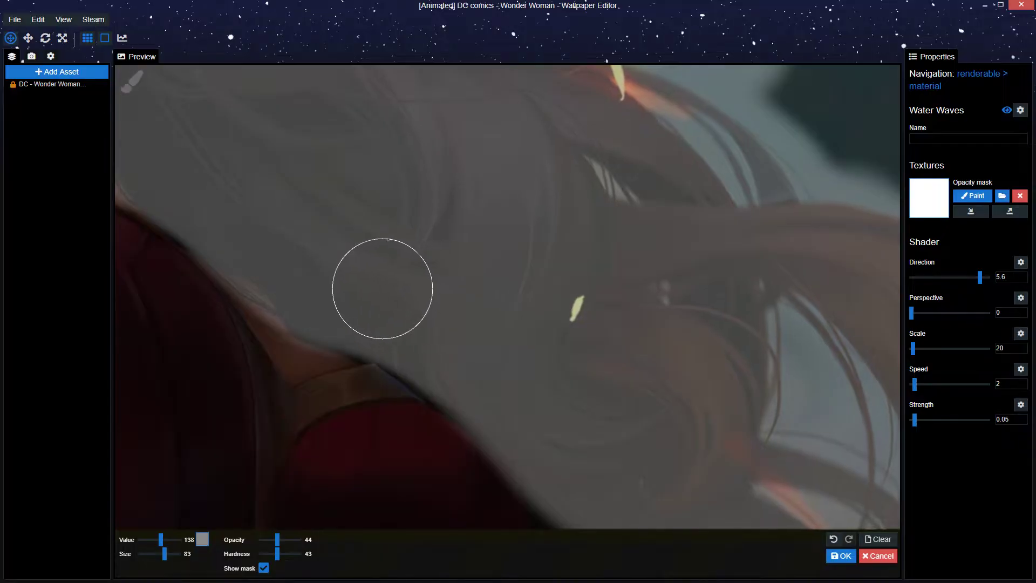
pyautogui.scroll(1, 481, 296)
pyautogui.moveTo(155, 562); pyautogui.dragTo(152, 562)
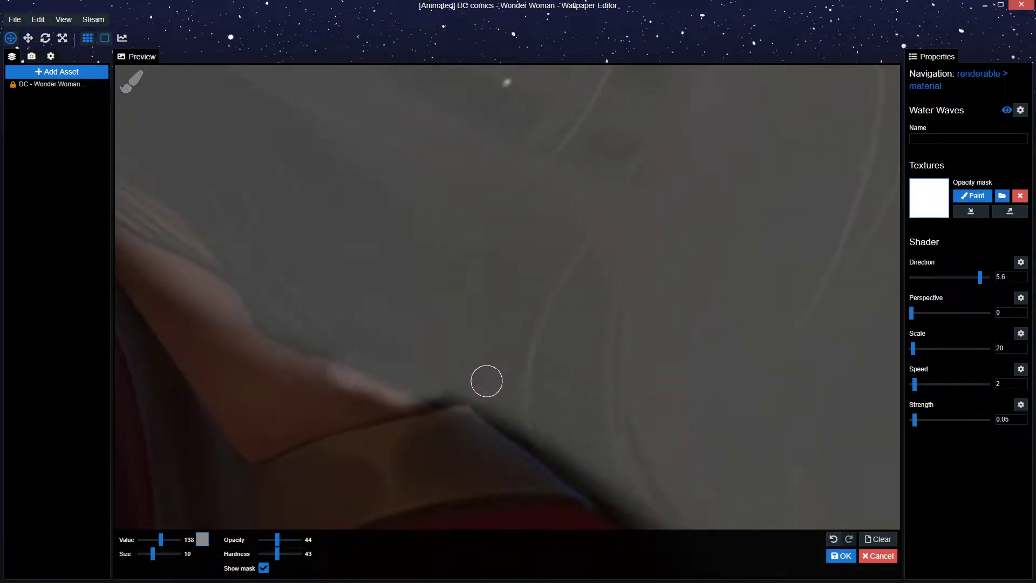
pyautogui.scroll(-2, 576, 383)
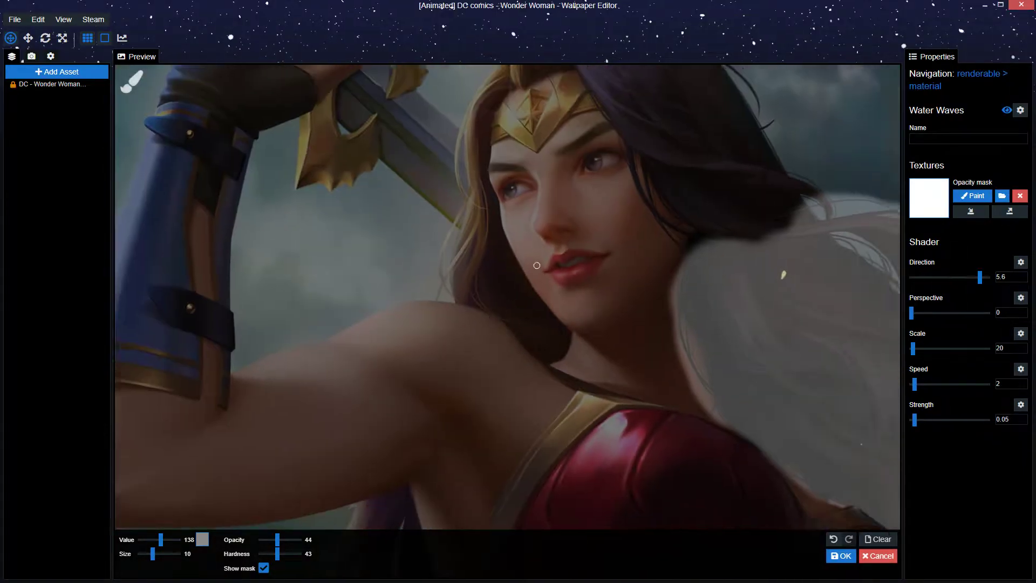
# - At value 103, paint mask over the dark hair beside the cheek and up-right
pyautogui.scroll(-2, 561, 241)
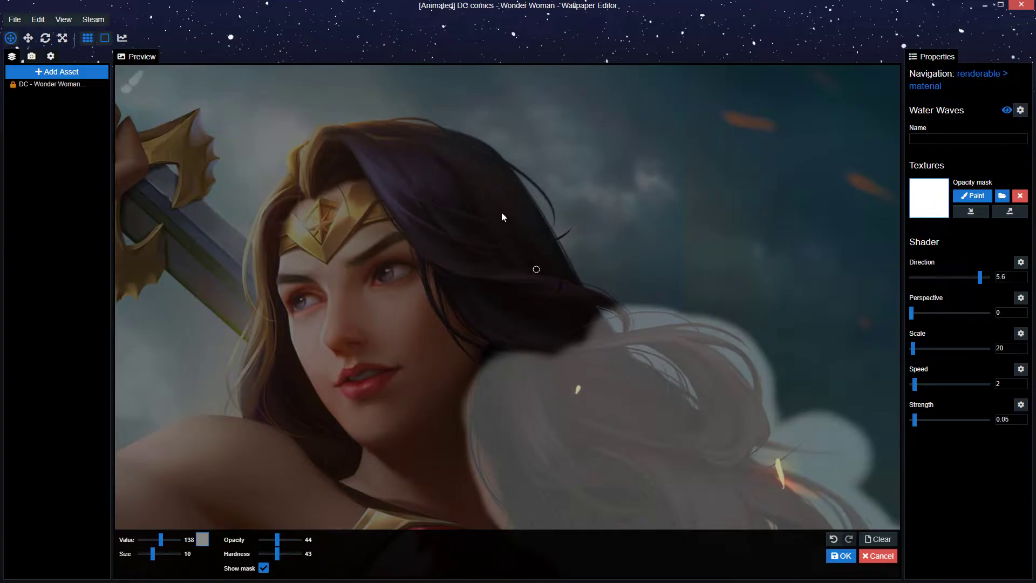
pyautogui.scroll(2, 588, 343)
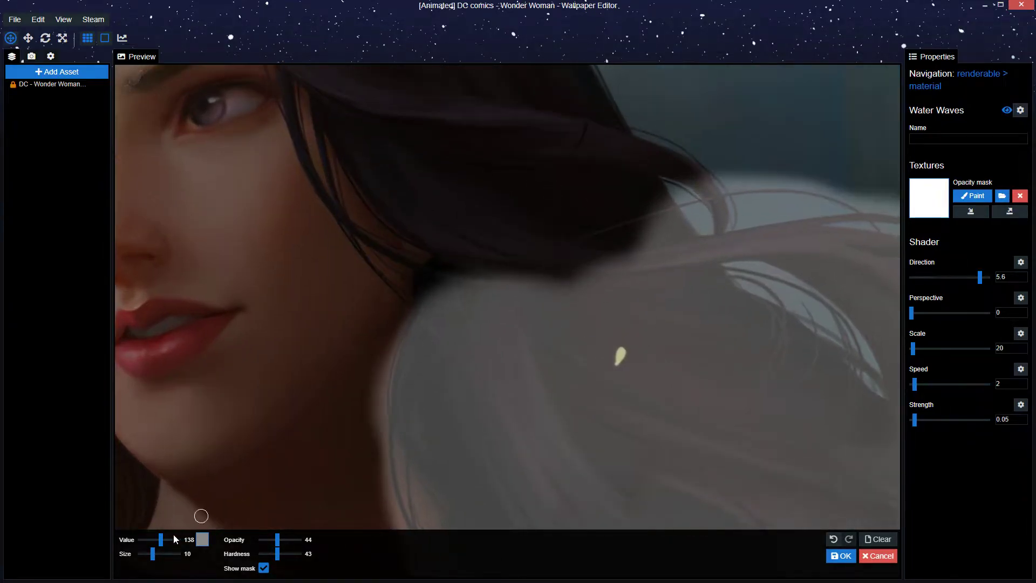
pyautogui.moveTo(167, 540)
pyautogui.mouseDown()
pyautogui.moveTo(155, 540)
pyautogui.moveTo(161, 550)
pyautogui.mouseUp()
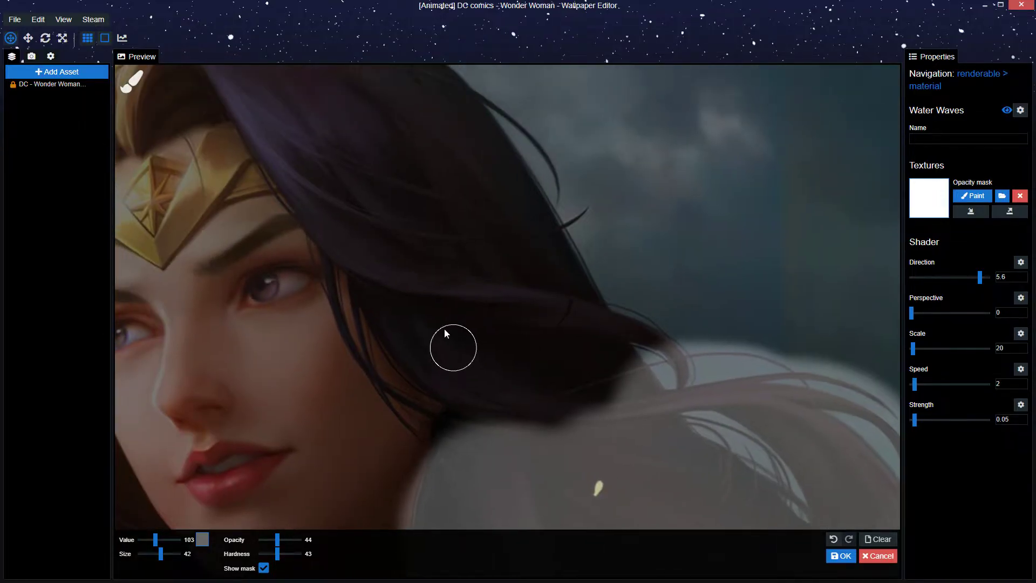
pyautogui.scroll(3, 455, 300)
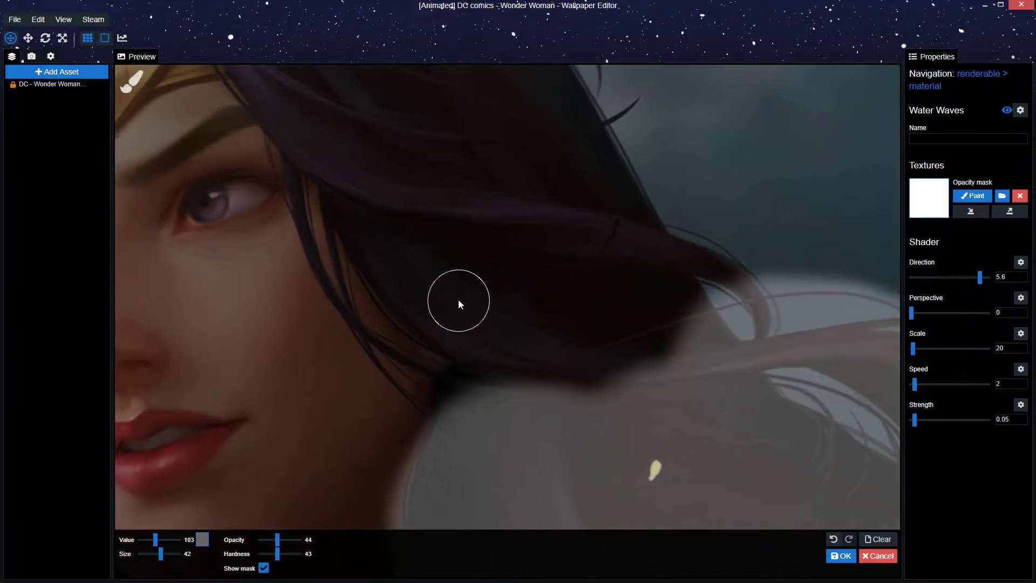
pyautogui.moveTo(465, 417)
pyautogui.mouseDown()
pyautogui.moveTo(452, 390)
pyautogui.moveTo(382, 336)
pyautogui.moveTo(340, 260)
pyautogui.moveTo(433, 278)
pyautogui.moveTo(510, 338)
pyautogui.moveTo(577, 339)
pyautogui.moveTo(549, 356)
pyautogui.moveTo(629, 314)
pyautogui.moveTo(695, 259)
pyautogui.moveTo(733, 272)
pyautogui.mouseUp()
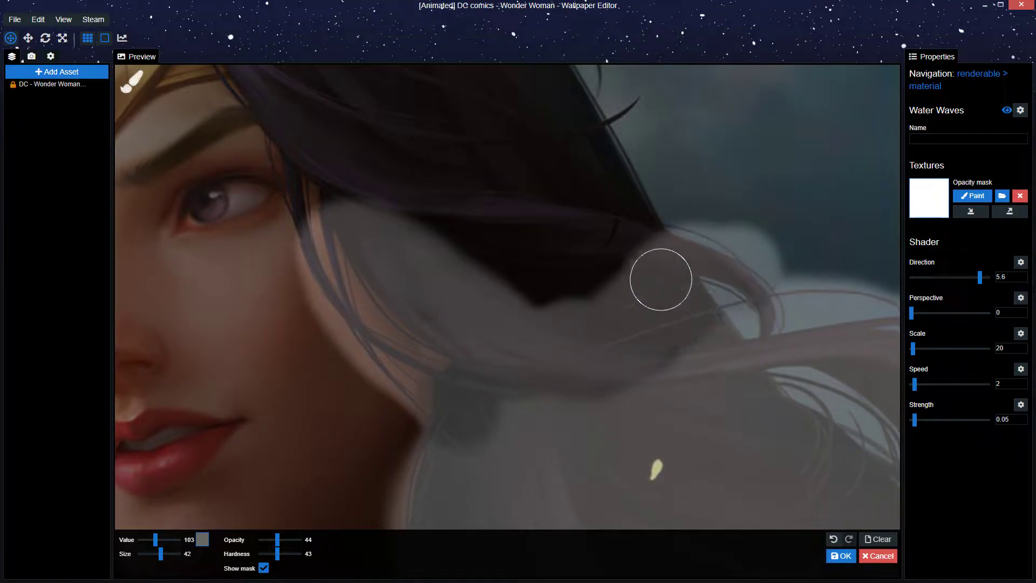
pyautogui.moveTo(661, 279)
pyautogui.mouseDown()
pyautogui.moveTo(578, 259)
pyautogui.moveTo(597, 269)
pyautogui.moveTo(597, 203)
pyautogui.moveTo(402, 241)
pyautogui.moveTo(641, 141)
pyautogui.mouseUp()
pyautogui.moveTo(637, 145)
pyautogui.mouseDown()
pyautogui.moveTo(685, 236)
pyautogui.moveTo(803, 381)
pyautogui.mouseUp()
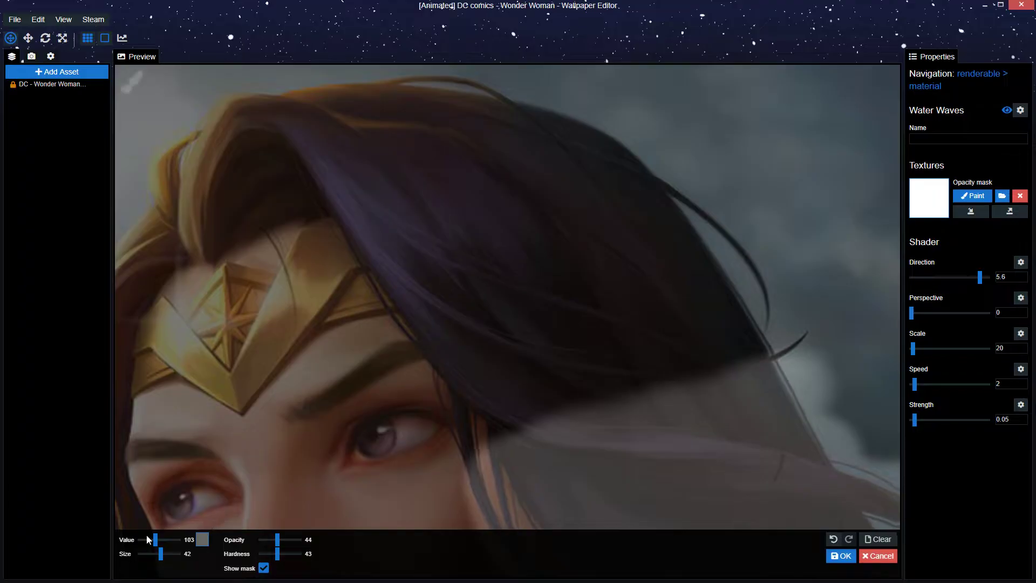
# - At values 74 then 78, paint lighter mask above the eye, along the hairline and across the crown
pyautogui.moveTo(156, 540); pyautogui.dragTo(151, 540)
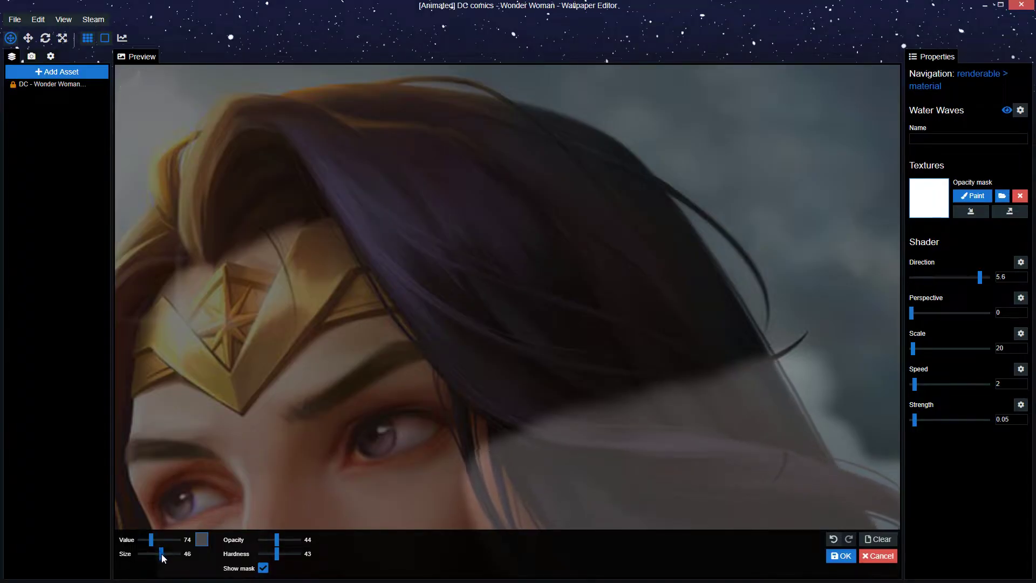
pyautogui.moveTo(600, 348)
pyautogui.mouseDown()
pyautogui.moveTo(521, 347)
pyautogui.moveTo(551, 347)
pyautogui.moveTo(520, 360)
pyautogui.moveTo(666, 319)
pyautogui.moveTo(396, 392)
pyautogui.mouseUp()
pyautogui.scroll(2, 177, 493)
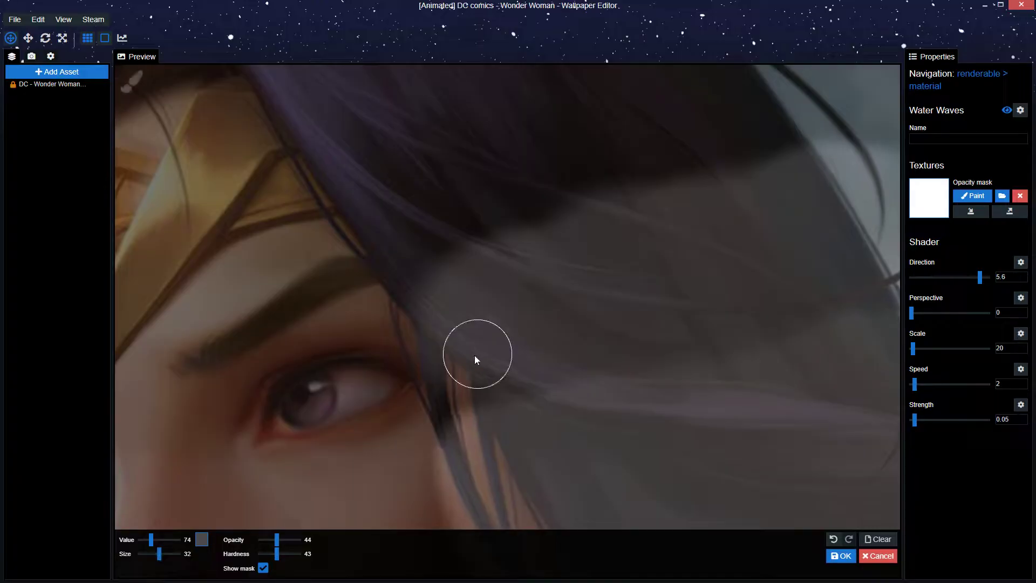
pyautogui.moveTo(454, 385)
pyautogui.mouseDown()
pyautogui.moveTo(424, 289)
pyautogui.moveTo(458, 322)
pyautogui.moveTo(462, 438)
pyautogui.mouseUp()
pyautogui.scroll(-2, 487, 325)
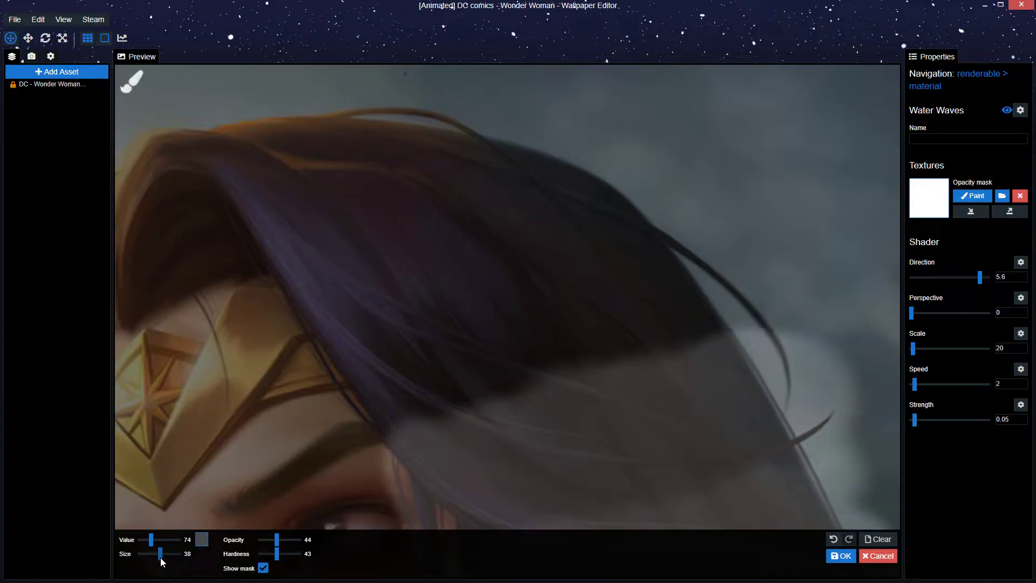
pyautogui.moveTo(491, 429); pyautogui.dragTo(419, 409)
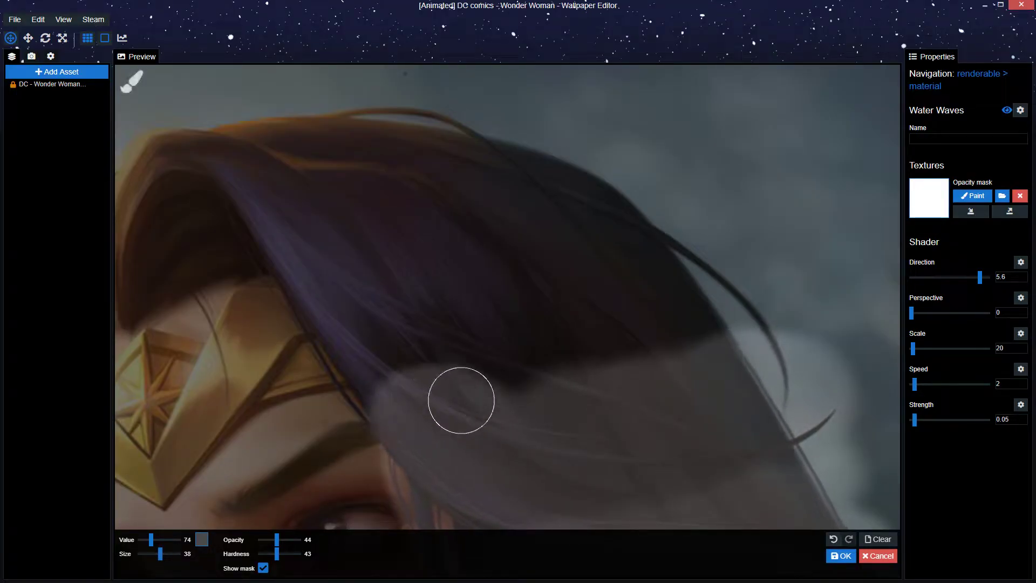
pyautogui.moveTo(478, 398); pyautogui.dragTo(739, 324)
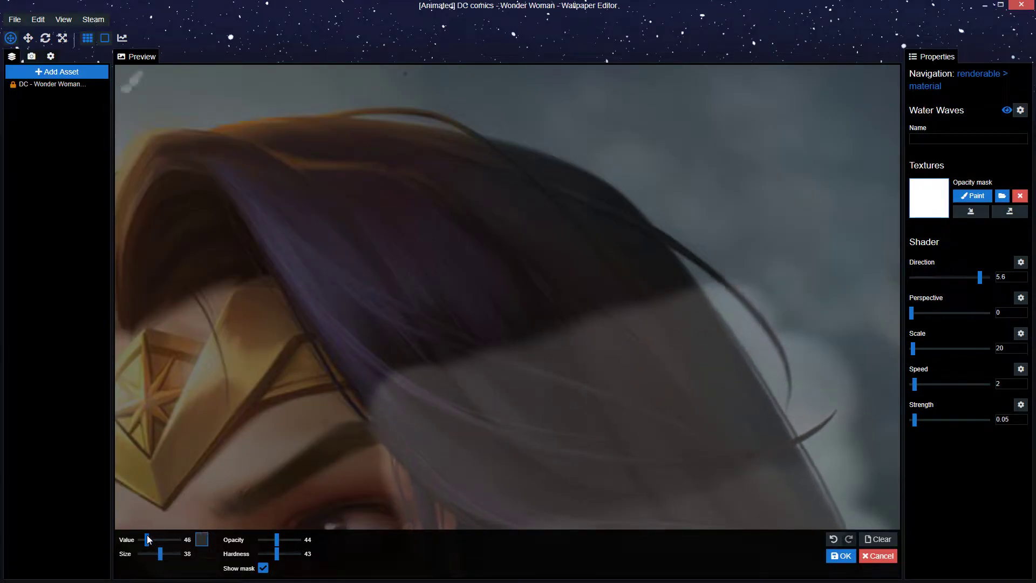
pyautogui.moveTo(645, 298)
pyautogui.mouseDown()
pyautogui.moveTo(456, 342)
pyautogui.moveTo(390, 378)
pyautogui.mouseUp()
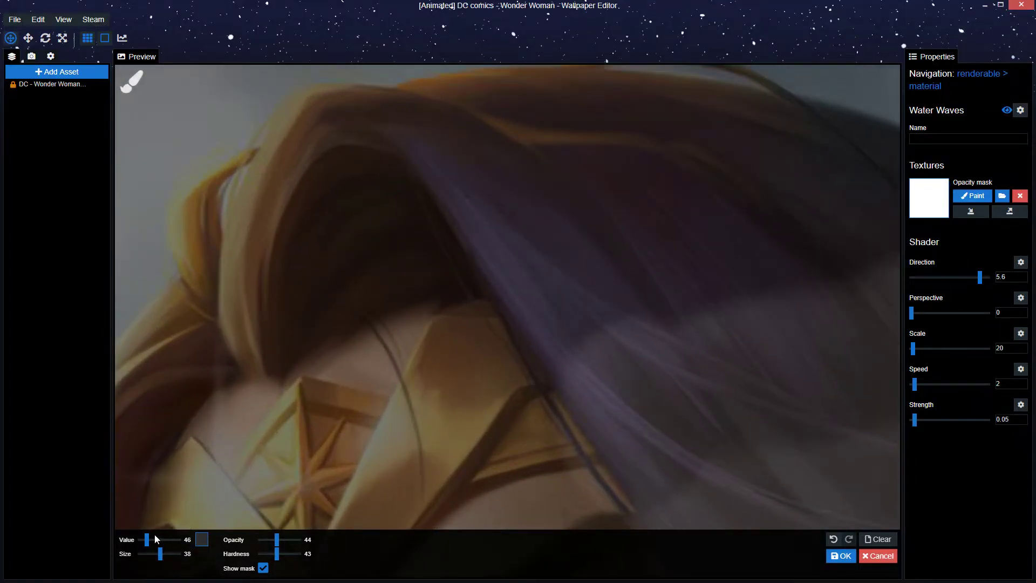
pyautogui.click(152, 539)
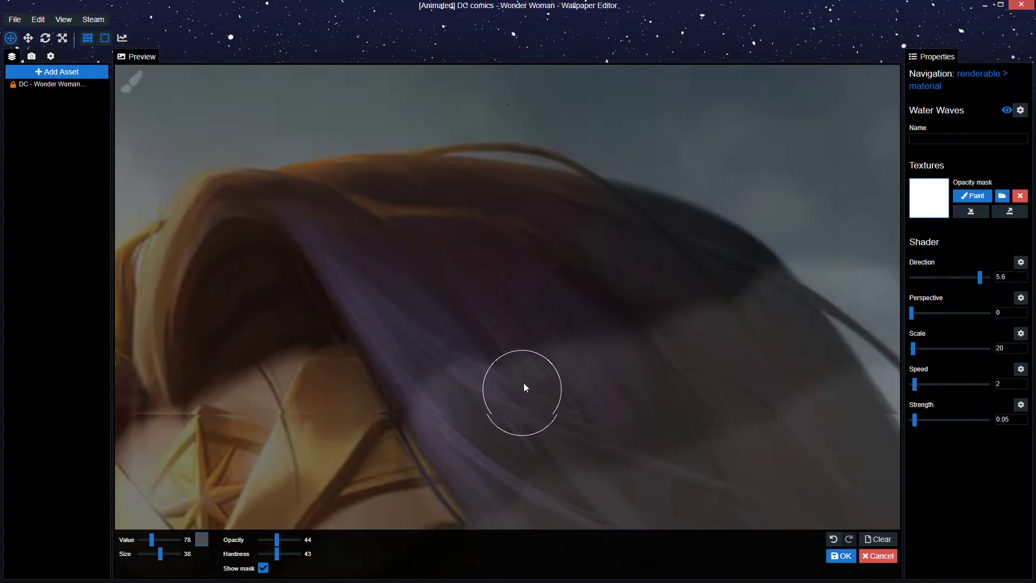
pyautogui.moveTo(468, 429)
pyautogui.mouseDown()
pyautogui.moveTo(590, 382)
pyautogui.moveTo(748, 357)
pyautogui.mouseUp()
pyautogui.moveTo(497, 435)
pyautogui.mouseDown()
pyautogui.moveTo(564, 345)
pyautogui.moveTo(750, 307)
pyautogui.mouseUp()
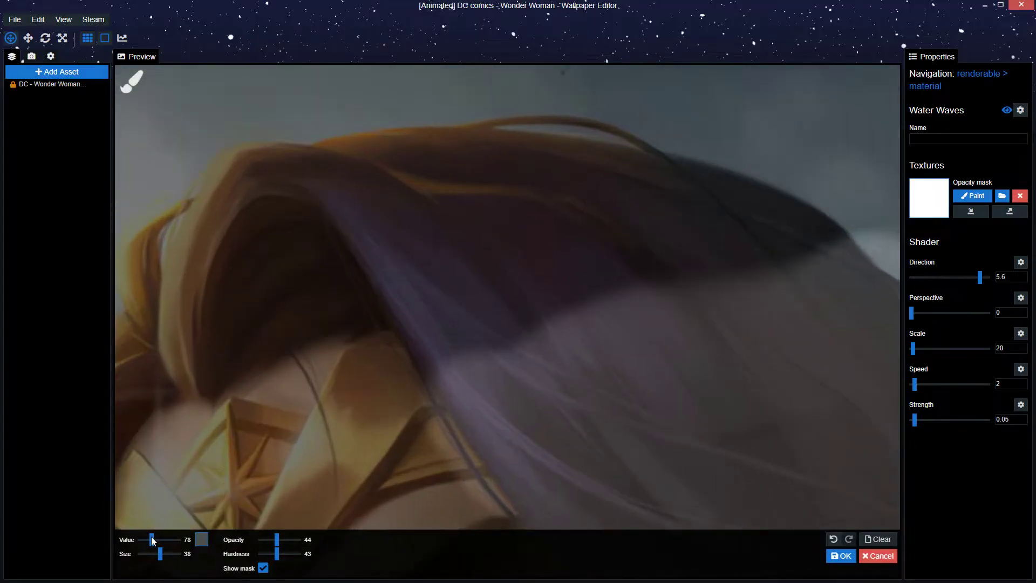
# - At value 60, paint mask across the top of the head and the arch of dark hair
pyautogui.click(150, 540)
pyautogui.moveTo(474, 364)
pyautogui.mouseDown()
pyautogui.moveTo(388, 233)
pyautogui.moveTo(578, 328)
pyautogui.moveTo(620, 261)
pyautogui.moveTo(863, 259)
pyautogui.mouseUp()
pyautogui.moveTo(464, 308); pyautogui.dragTo(693, 315)
pyautogui.scroll(2, 238, 502)
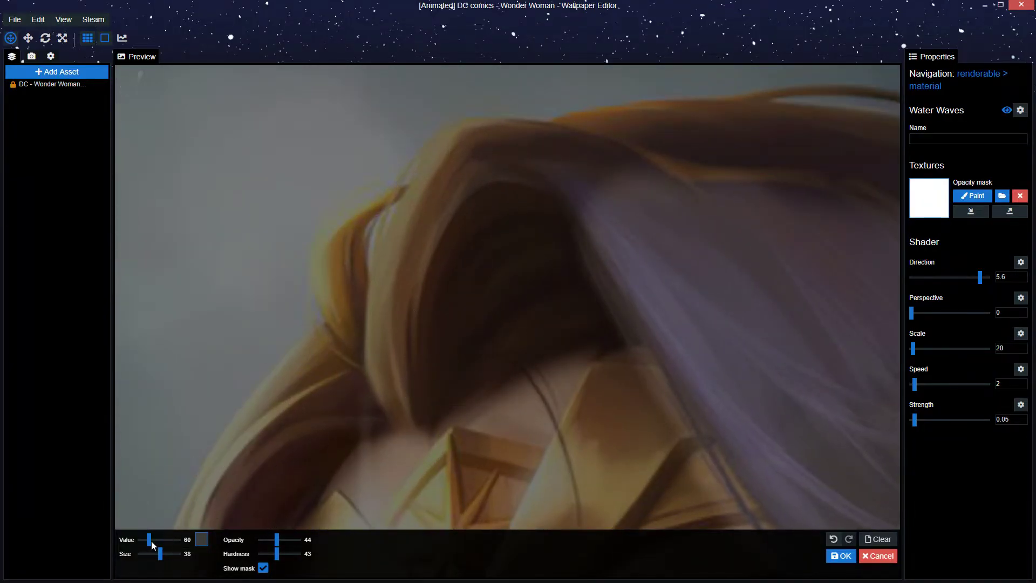
pyautogui.moveTo(620, 218)
pyautogui.mouseDown()
pyautogui.moveTo(516, 173)
pyautogui.moveTo(454, 199)
pyautogui.moveTo(417, 333)
pyautogui.moveTo(585, 262)
pyautogui.mouseUp()
pyautogui.scroll(-5, 613, 252)
pyautogui.moveTo(550, 459)
pyautogui.mouseDown()
pyautogui.moveTo(613, 257)
pyautogui.moveTo(473, 238)
pyautogui.mouseUp()
pyautogui.scroll(-3, 472, 238)
pyautogui.moveTo(573, 260); pyautogui.dragTo(535, 247)
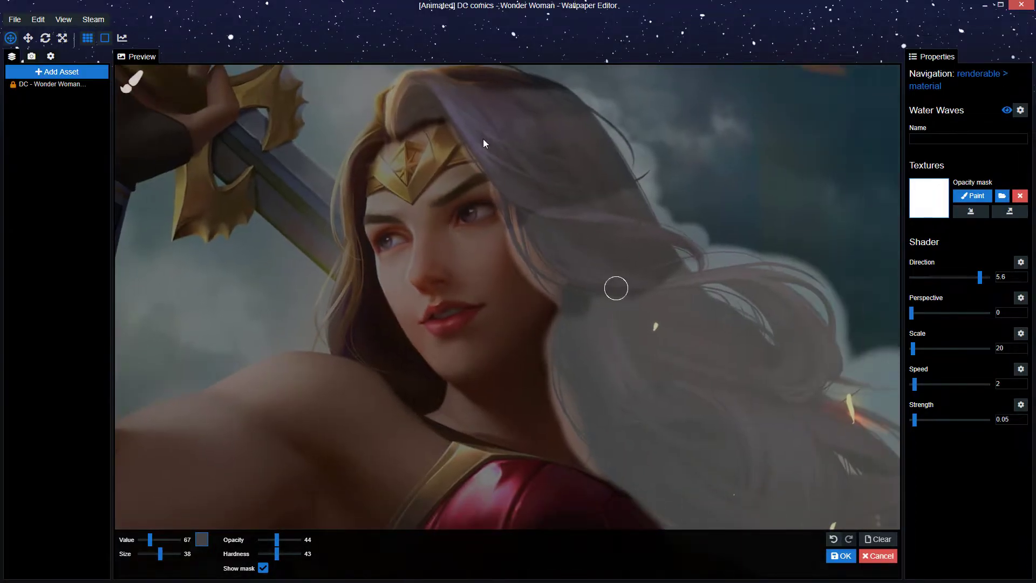
pyautogui.moveTo(755, 410); pyautogui.dragTo(596, 257)
pyautogui.scroll(-3, 638, 324)
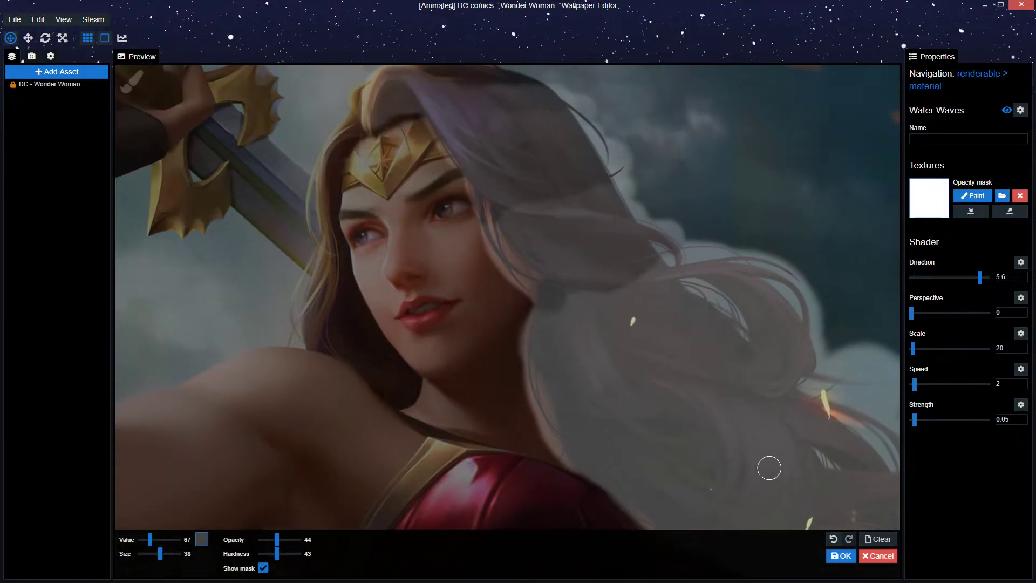
# - Hide and reshow the mask overlay to check the artwork
pyautogui.click(263, 569)
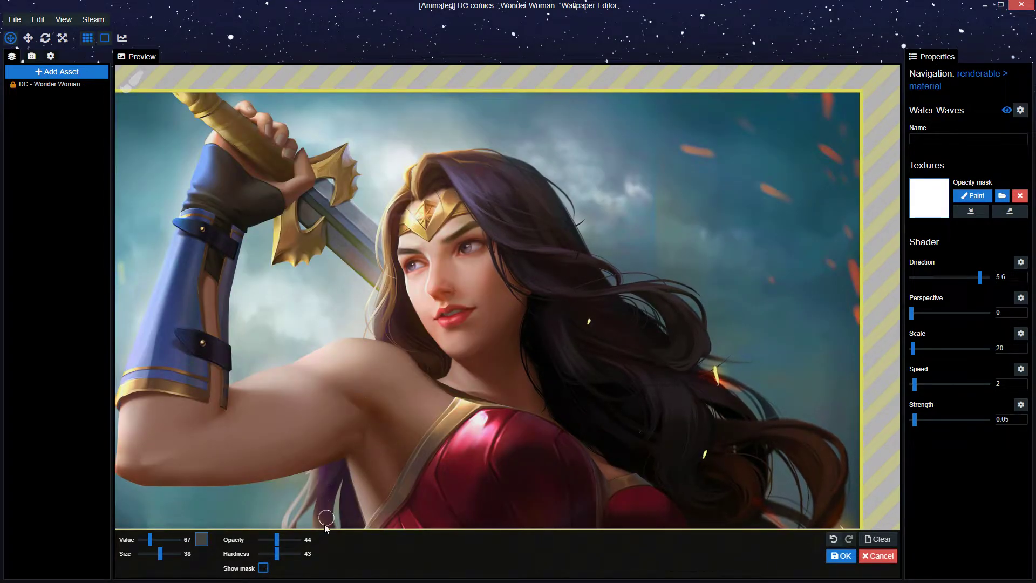
pyautogui.scroll(5, 357, 238)
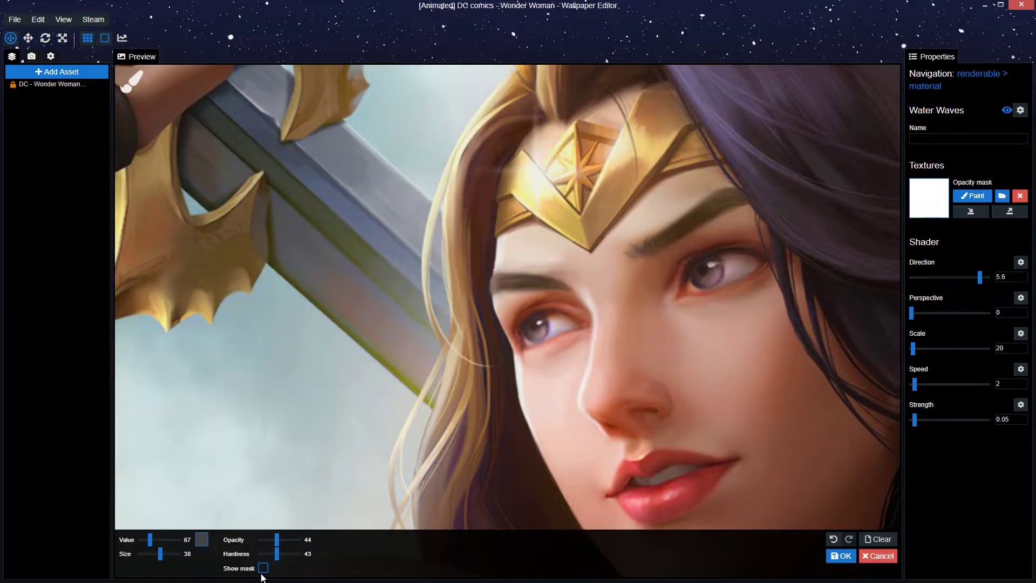
pyautogui.click(262, 569)
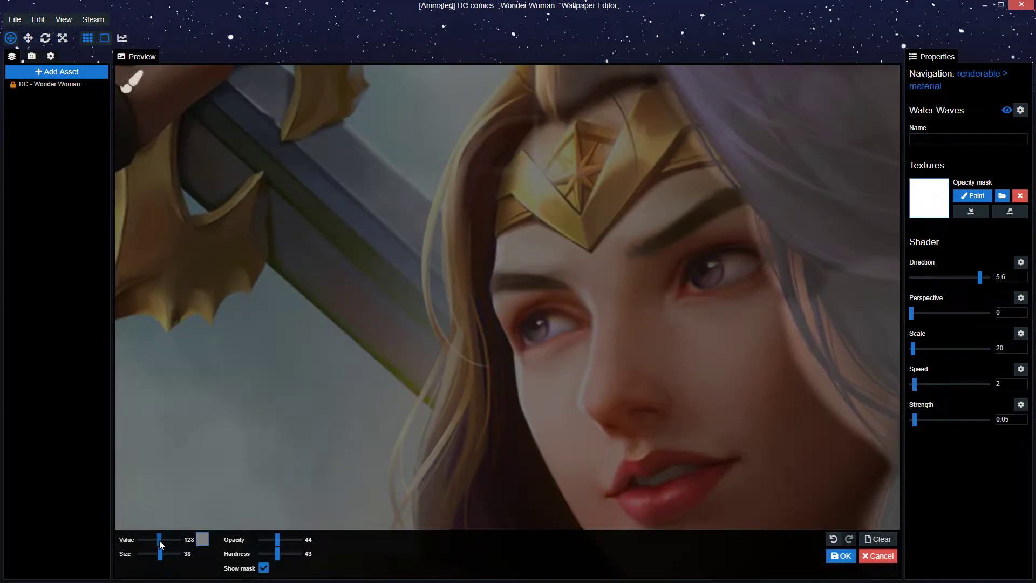
# - Raise the brush value and paint bright mask over the dark hair down to the shoulder
pyautogui.moveTo(160, 540); pyautogui.dragTo(160, 542)
pyautogui.moveTo(317, 436)
pyautogui.mouseDown()
pyautogui.moveTo(356, 331)
pyautogui.moveTo(393, 291)
pyautogui.mouseUp()
pyautogui.scroll(2, 396, 286)
pyautogui.moveTo(484, 251)
pyautogui.mouseDown()
pyautogui.moveTo(461, 240)
pyautogui.moveTo(403, 331)
pyautogui.moveTo(416, 262)
pyautogui.moveTo(396, 398)
pyautogui.moveTo(553, 428)
pyautogui.moveTo(585, 413)
pyautogui.moveTo(507, 204)
pyautogui.moveTo(464, 199)
pyautogui.moveTo(444, 211)
pyautogui.moveTo(479, 144)
pyautogui.moveTo(493, 169)
pyautogui.moveTo(479, 383)
pyautogui.moveTo(494, 369)
pyautogui.mouseUp()
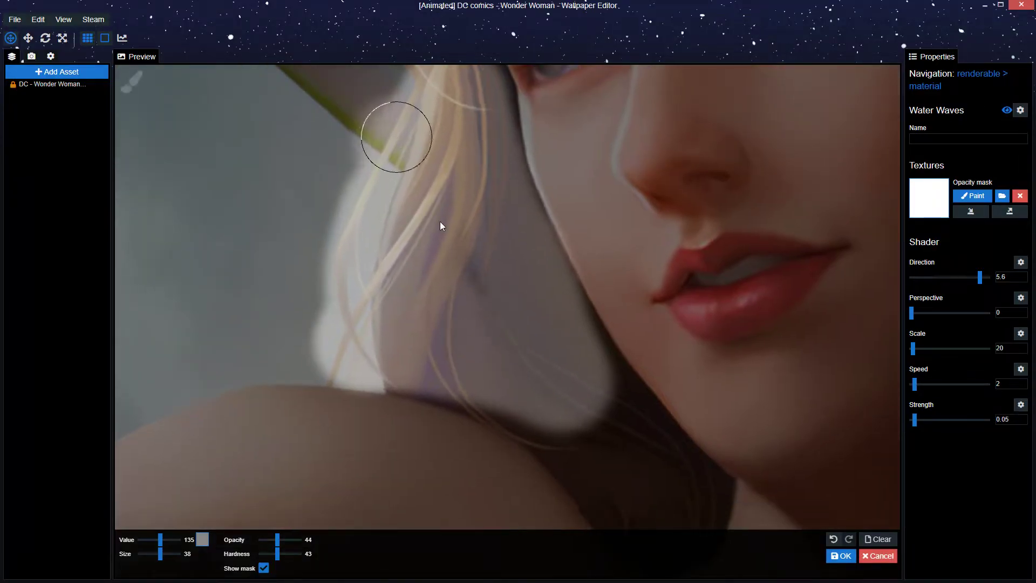
pyautogui.scroll(3, 450, 299)
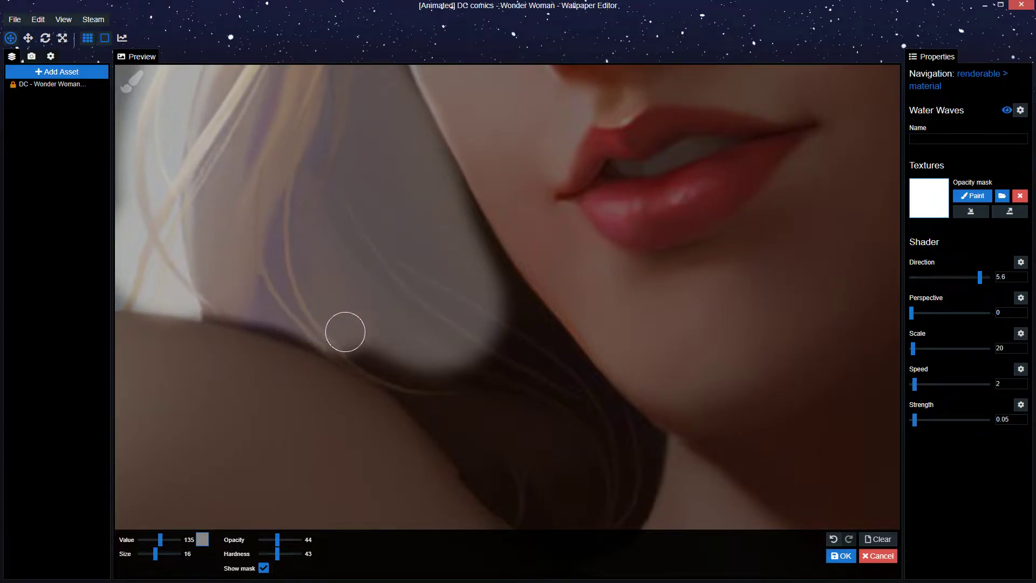
pyautogui.moveTo(345, 332)
pyautogui.mouseDown()
pyautogui.moveTo(418, 365)
pyautogui.moveTo(516, 494)
pyautogui.mouseUp()
pyautogui.scroll(2, 507, 423)
pyautogui.moveTo(424, 359)
pyautogui.mouseDown()
pyautogui.moveTo(488, 388)
pyautogui.moveTo(542, 342)
pyautogui.moveTo(537, 293)
pyautogui.moveTo(357, 97)
pyautogui.mouseUp()
pyautogui.scroll(-2, 386, 228)
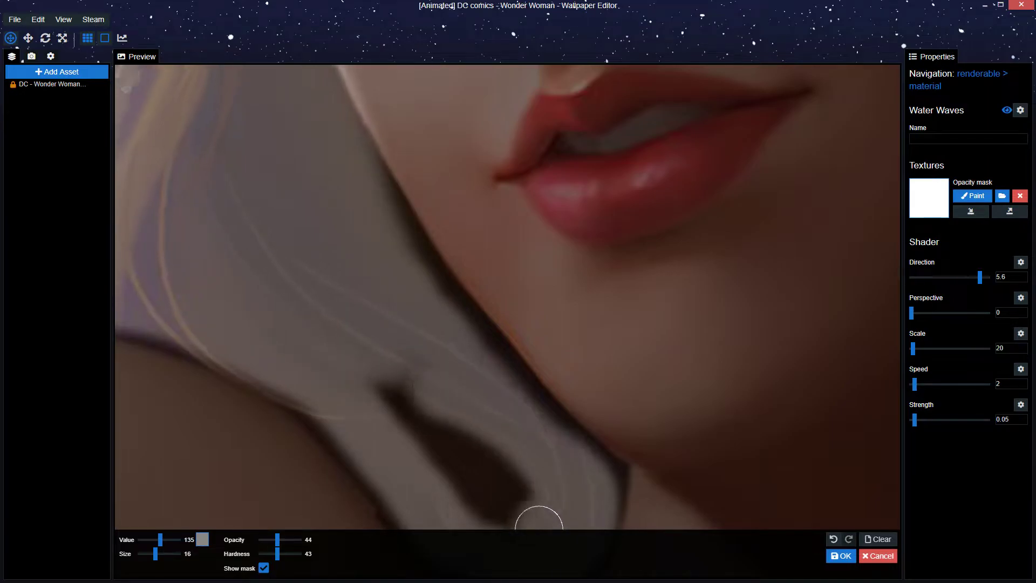
pyautogui.moveTo(531, 524); pyautogui.dragTo(371, 372)
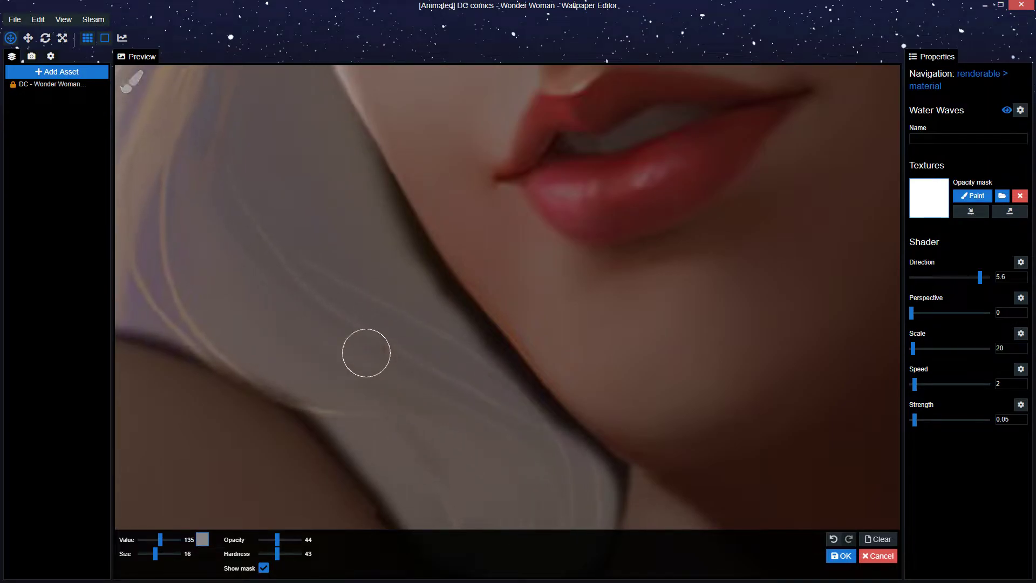
pyautogui.moveTo(237, 81); pyautogui.dragTo(410, 399)
pyautogui.moveTo(427, 354)
pyautogui.mouseDown()
pyautogui.moveTo(423, 281)
pyautogui.moveTo(378, 158)
pyautogui.mouseUp()
# - At value 0, erase mask along the cheek edge, then rework hair below the shoulder at sizes 110 and 35
pyautogui.moveTo(160, 540); pyautogui.dragTo(139, 540)
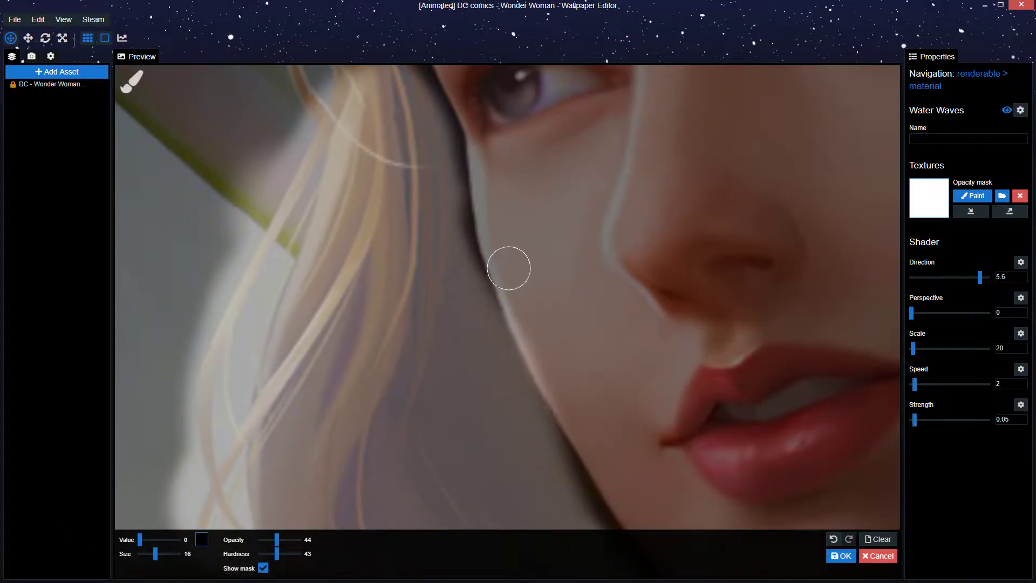
pyautogui.moveTo(511, 270)
pyautogui.mouseDown()
pyautogui.moveTo(557, 347)
pyautogui.moveTo(506, 303)
pyautogui.mouseUp()
pyautogui.scroll(-3, 583, 421)
pyautogui.moveTo(583, 421); pyautogui.dragTo(572, 162)
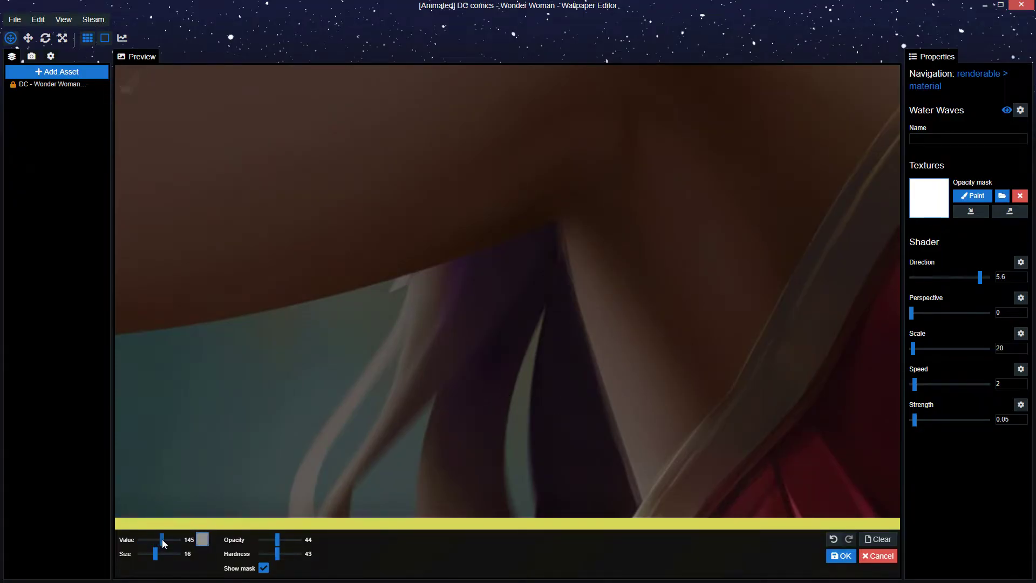
pyautogui.moveTo(160, 558); pyautogui.dragTo(167, 558)
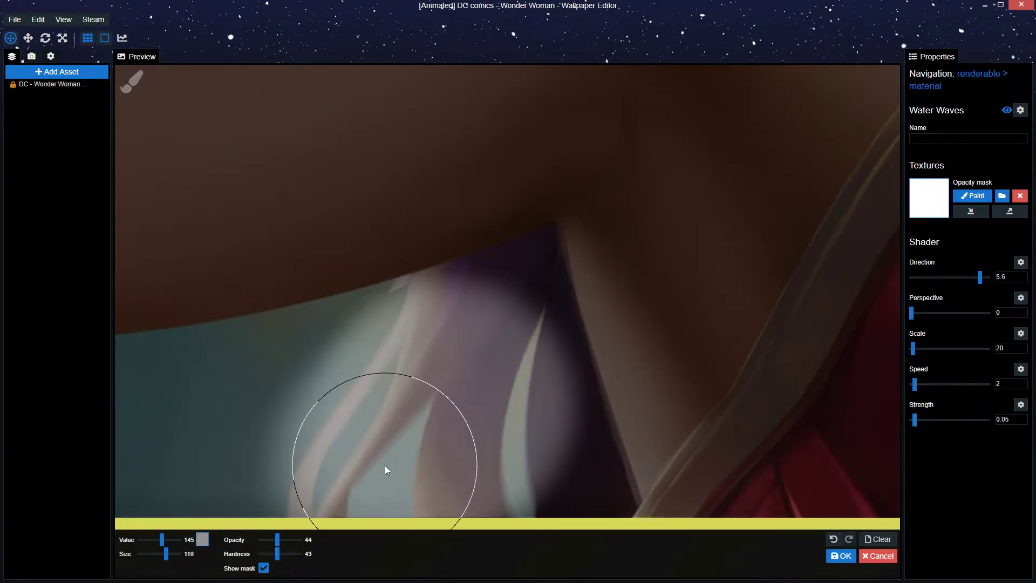
pyautogui.moveTo(447, 431)
pyautogui.mouseDown()
pyautogui.moveTo(374, 474)
pyautogui.moveTo(423, 439)
pyautogui.moveTo(473, 466)
pyautogui.mouseUp()
pyautogui.moveTo(166, 556); pyautogui.dragTo(160, 556)
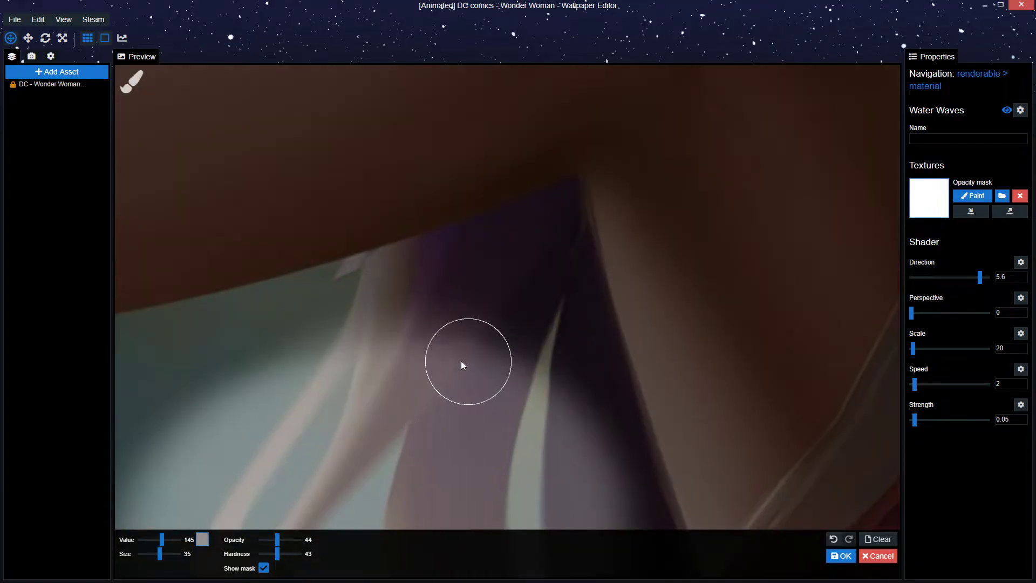
pyautogui.moveTo(378, 373)
pyautogui.mouseDown()
pyautogui.moveTo(324, 391)
pyautogui.moveTo(370, 317)
pyautogui.moveTo(522, 265)
pyautogui.moveTo(608, 481)
pyautogui.moveTo(527, 398)
pyautogui.moveTo(530, 357)
pyautogui.moveTo(533, 416)
pyautogui.mouseUp()
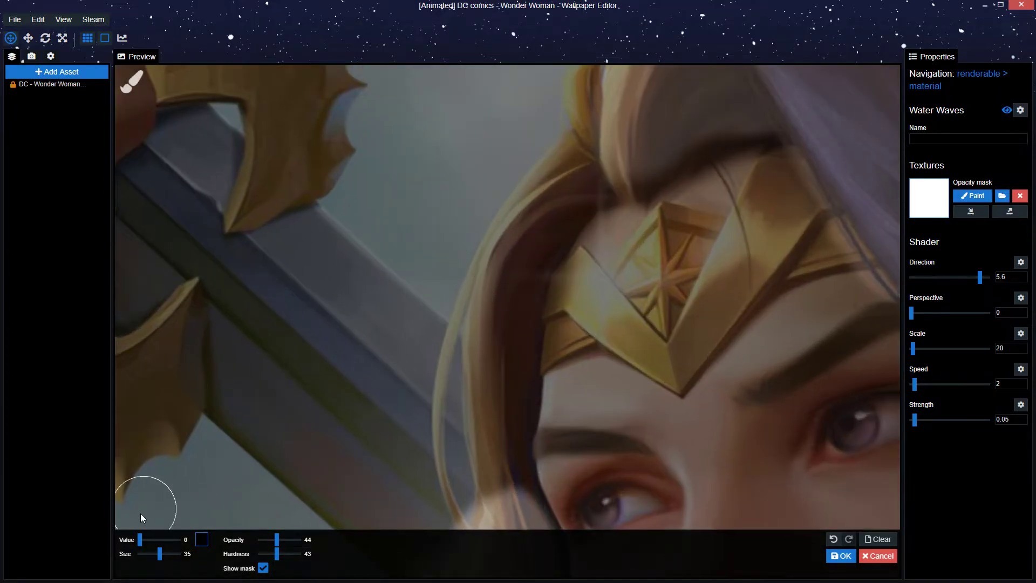
# - At value 96 and brush size 16, paint mask down the hair strands beside the sword
pyautogui.moveTo(140, 536); pyautogui.dragTo(154, 536)
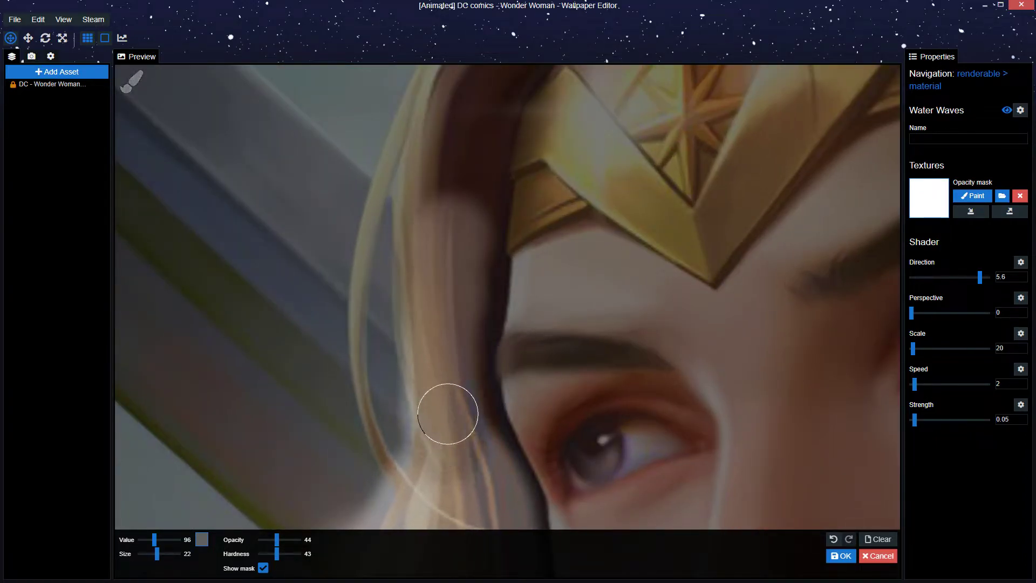
pyautogui.moveTo(436, 318)
pyautogui.mouseDown()
pyautogui.moveTo(426, 217)
pyautogui.moveTo(433, 351)
pyautogui.mouseUp()
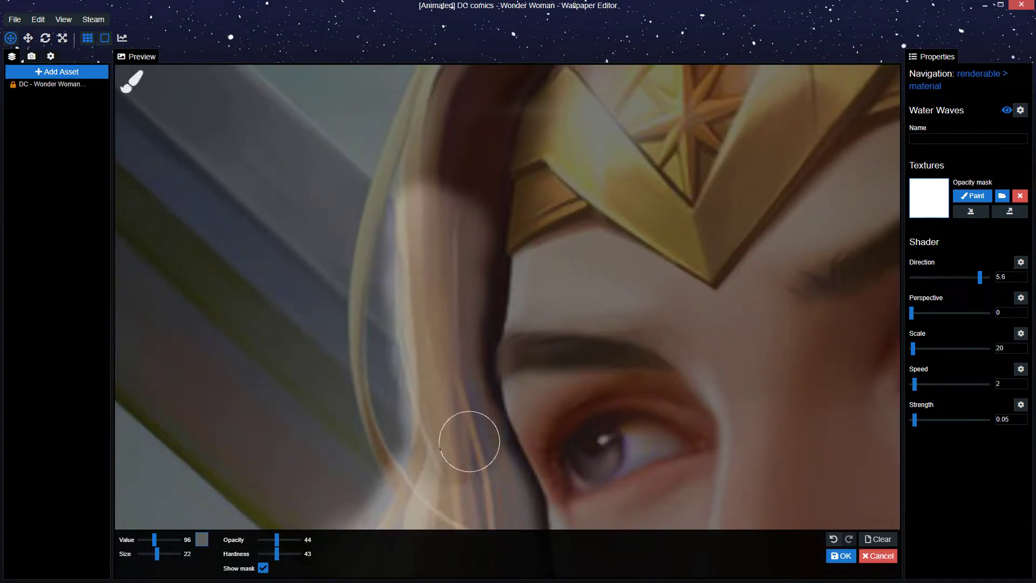
pyautogui.moveTo(449, 298); pyautogui.dragTo(457, 210)
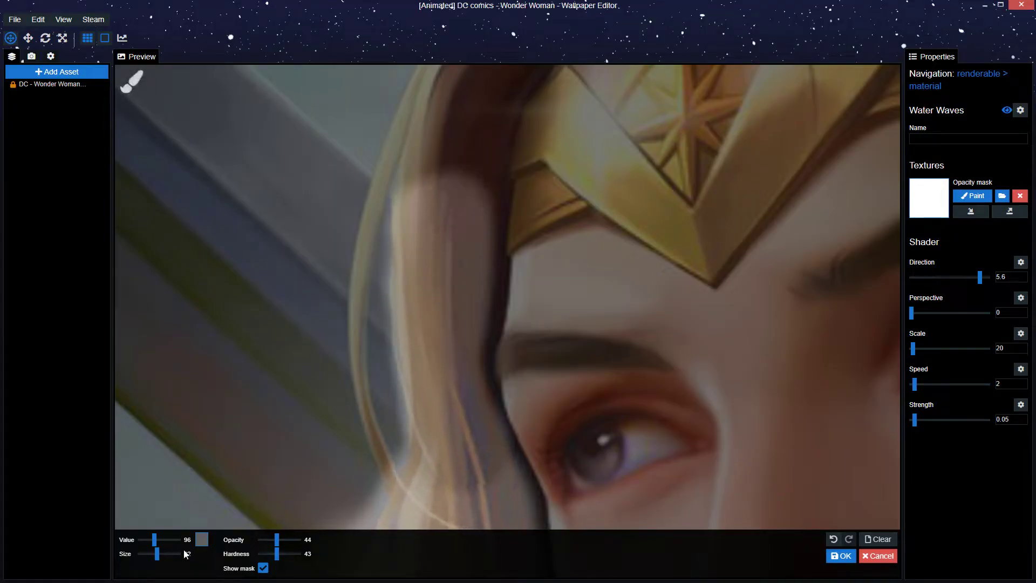
pyautogui.moveTo(156, 556); pyautogui.dragTo(155, 556)
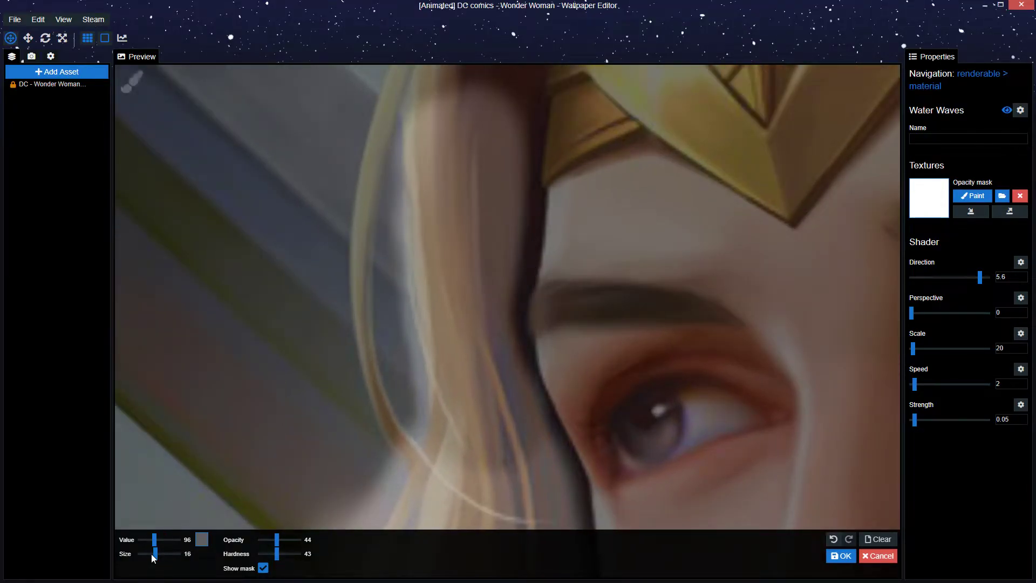
pyautogui.moveTo(388, 93)
pyautogui.mouseDown()
pyautogui.moveTo(370, 127)
pyautogui.moveTo(358, 209)
pyautogui.moveTo(358, 283)
pyautogui.moveTo(381, 409)
pyautogui.mouseUp()
pyautogui.moveTo(401, 468); pyautogui.dragTo(433, 492)
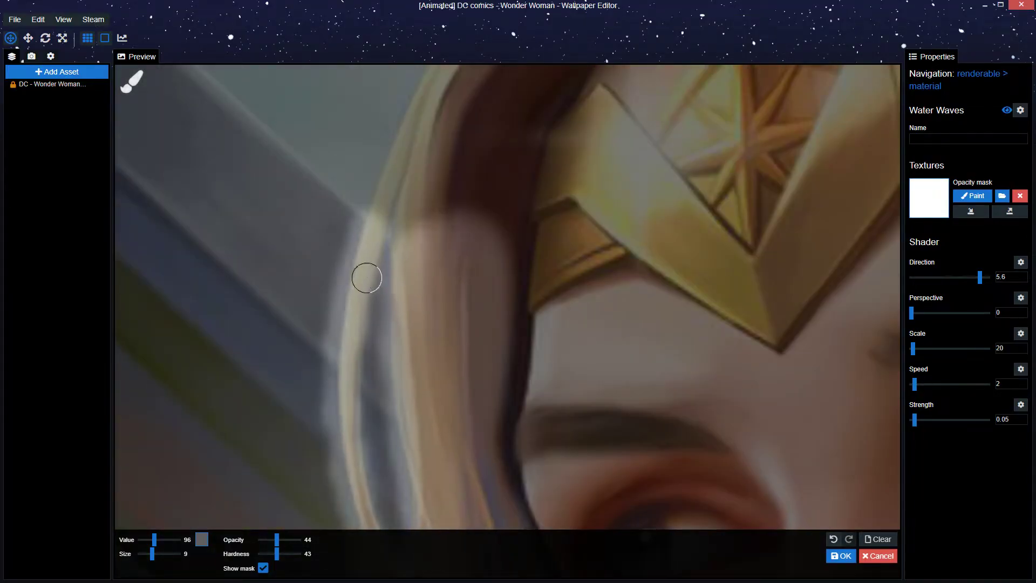
pyautogui.moveTo(366, 284); pyautogui.dragTo(367, 490)
pyautogui.moveTo(401, 149); pyautogui.dragTo(387, 225)
# - Switch to value 0 and size 18 to paint out the halo along the hair's left edge
pyautogui.moveTo(155, 539); pyautogui.dragTo(85, 541)
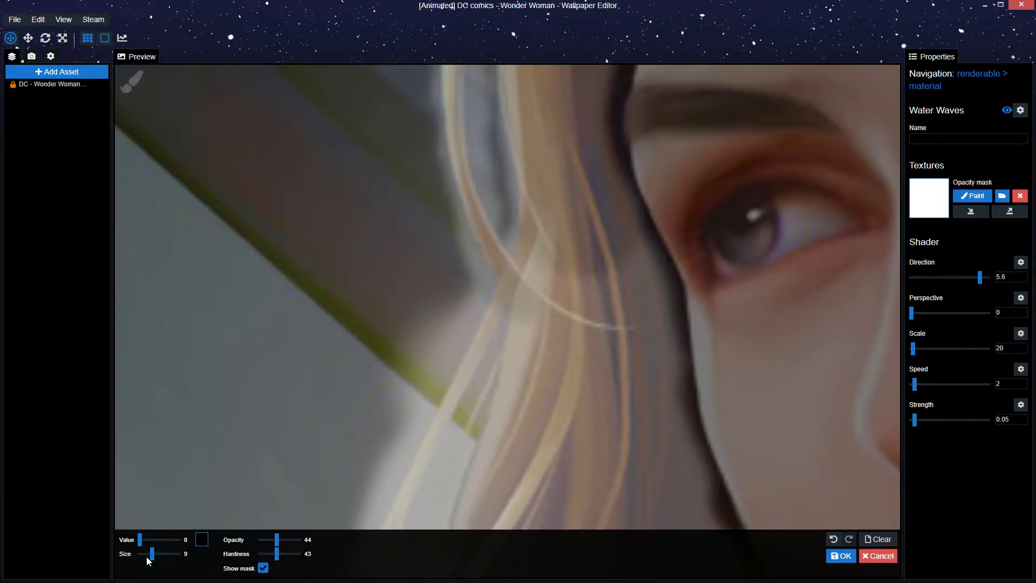
pyautogui.moveTo(153, 554); pyautogui.dragTo(156, 554)
pyautogui.moveTo(432, 312)
pyautogui.mouseDown()
pyautogui.moveTo(394, 381)
pyautogui.moveTo(360, 482)
pyautogui.mouseUp()
pyautogui.moveTo(355, 425); pyautogui.dragTo(373, 345)
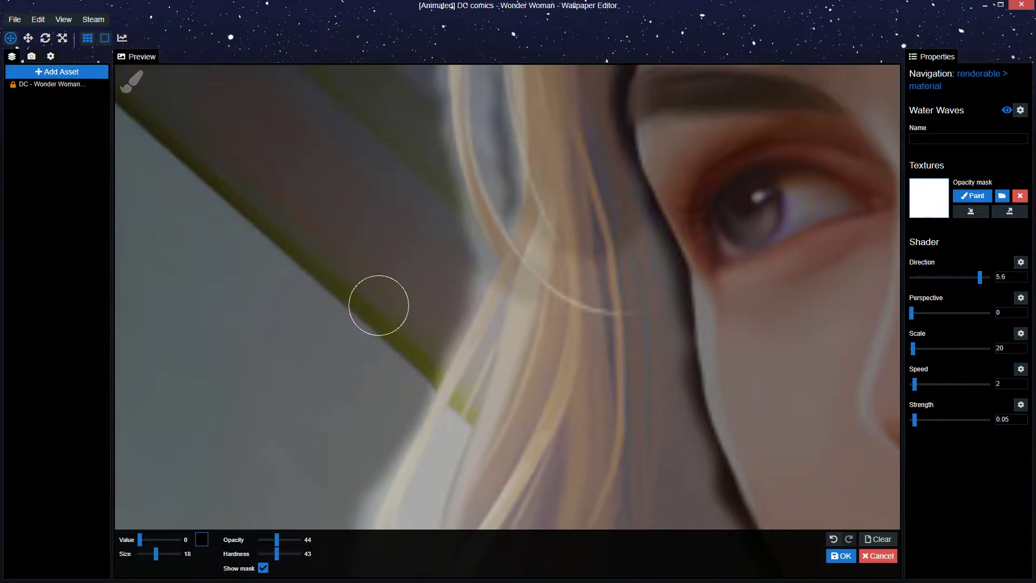
pyautogui.scroll(5, 453, 341)
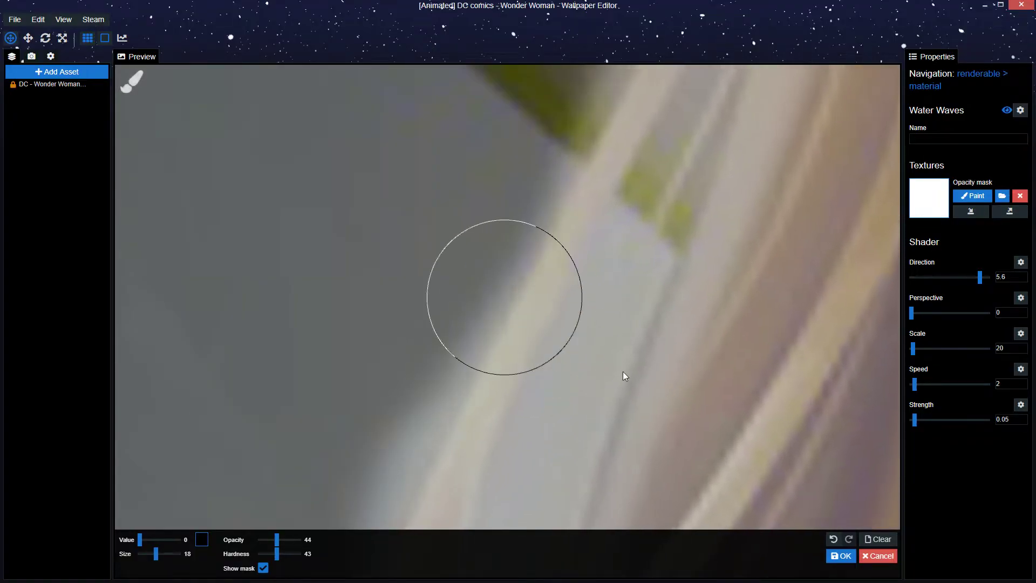
# - Toggle the mask overlay and paint softer value-50 strokes over the hair by the tiara and shoulder
pyautogui.click(263, 569)
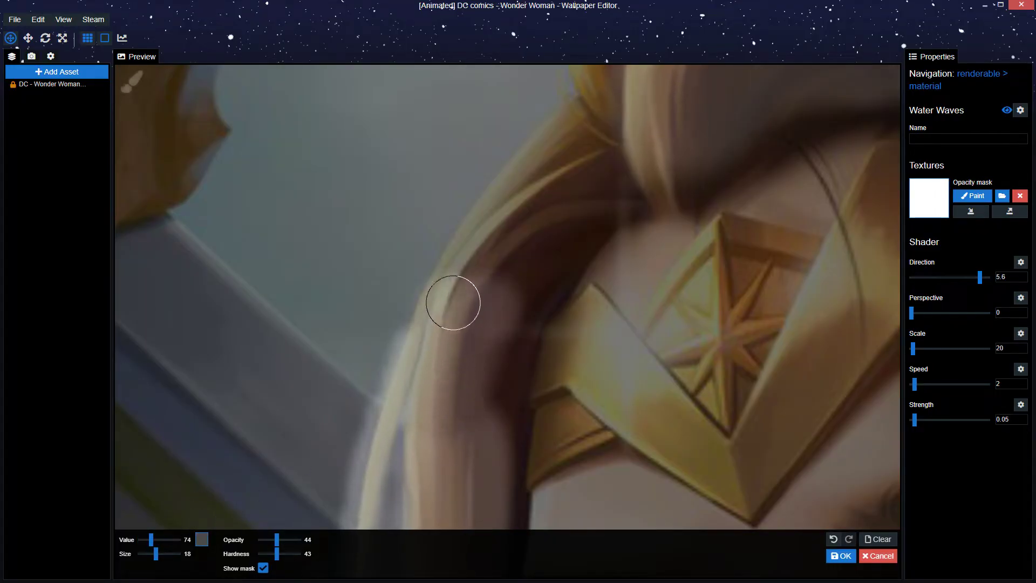
pyautogui.moveTo(452, 307); pyautogui.dragTo(481, 412)
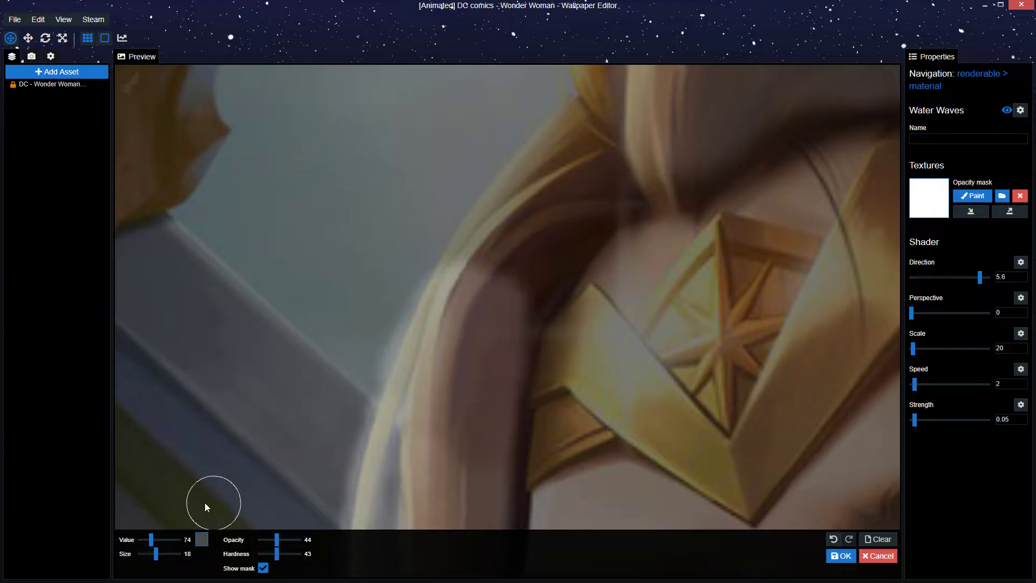
pyautogui.click(149, 542)
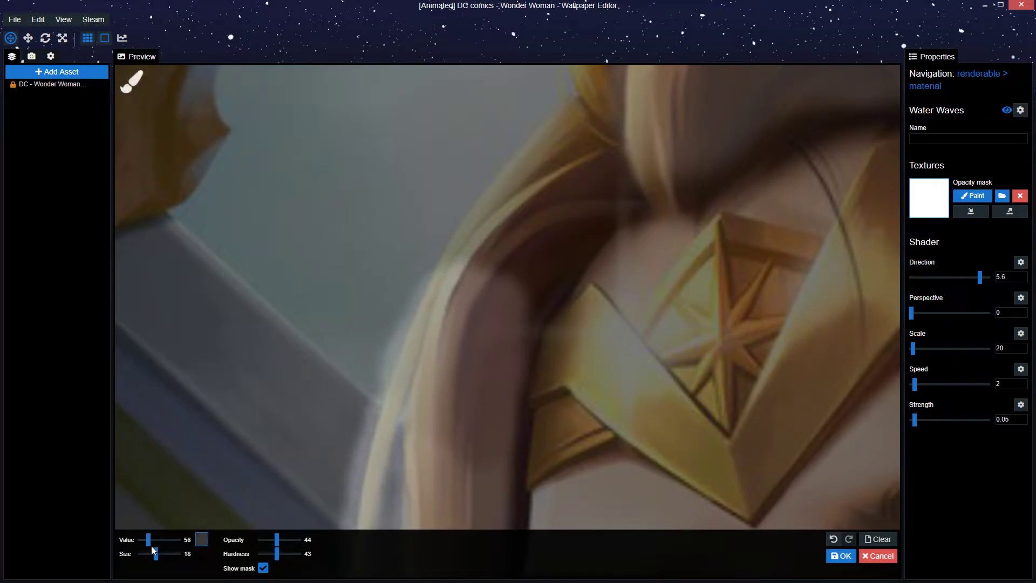
pyautogui.moveTo(151, 546); pyautogui.dragTo(151, 545)
pyautogui.moveTo(692, 91); pyautogui.dragTo(604, 193)
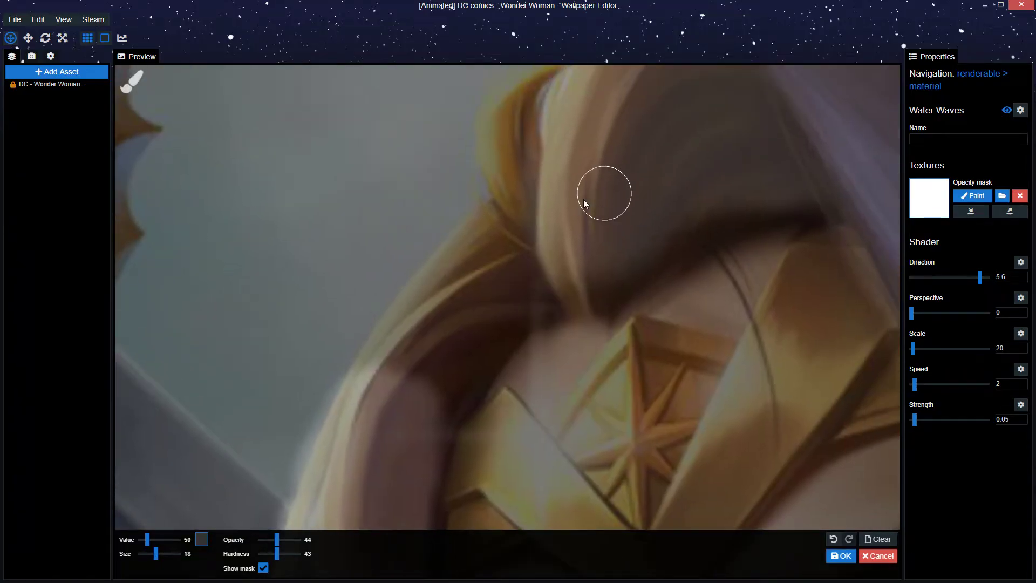
pyautogui.moveTo(453, 291)
pyautogui.mouseDown()
pyautogui.moveTo(374, 368)
pyautogui.moveTo(411, 401)
pyautogui.moveTo(460, 351)
pyautogui.moveTo(477, 231)
pyautogui.mouseUp()
pyautogui.moveTo(521, 113); pyautogui.dragTo(430, 332)
pyautogui.moveTo(489, 257); pyautogui.dragTo(514, 222)
pyautogui.scroll(-8, 533, 342)
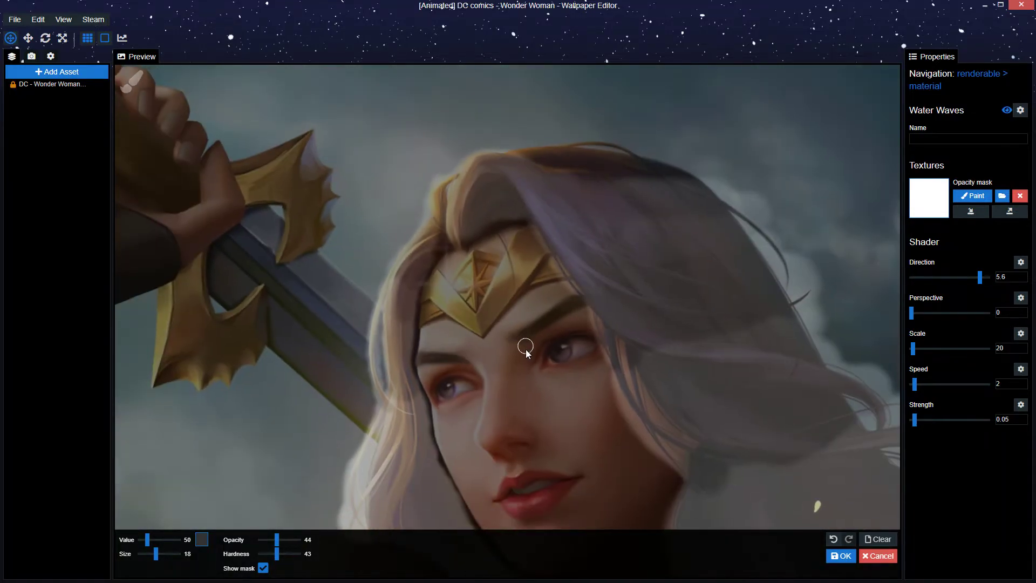
# - Hide the mask overlay, apply the painted hair mask, and save the project
pyautogui.click(263, 568)
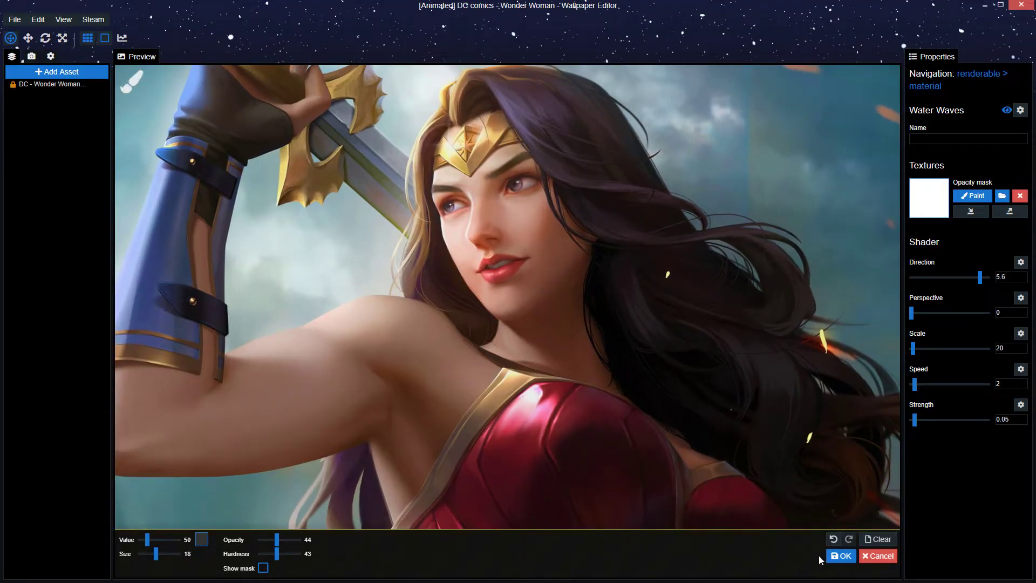
pyautogui.click(840, 556)
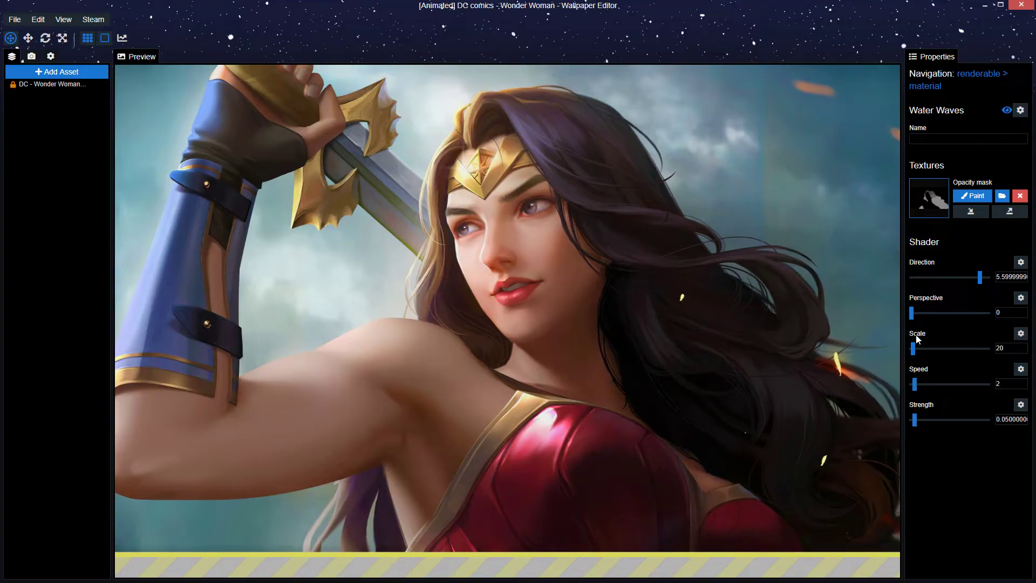
pyautogui.hotkey('ctrl', 's')
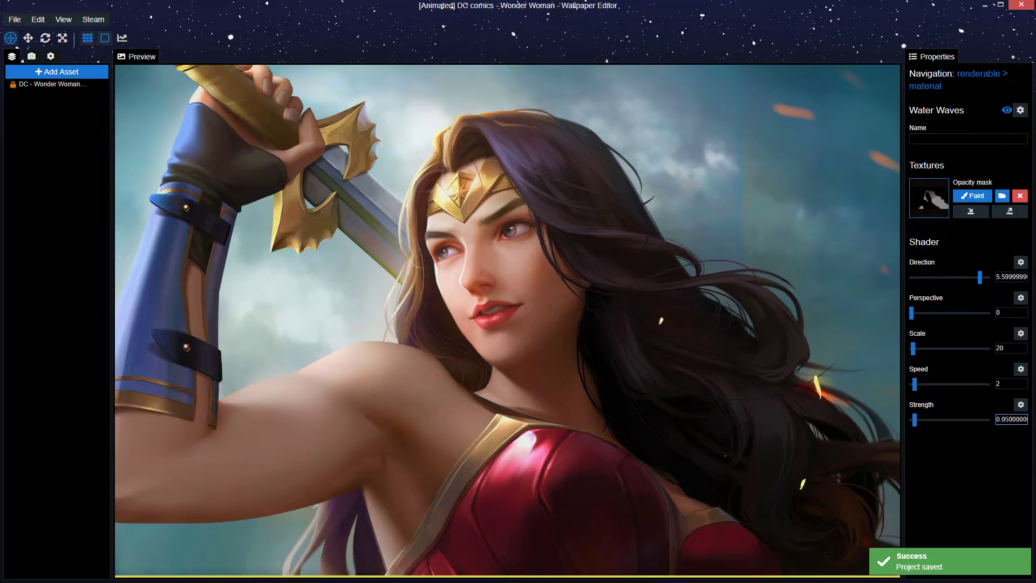
# - Set the Water Waves Strength to 0.07, check the hair ripple, and save
pyautogui.write('0.06')
pyautogui.moveTo(772, 378); pyautogui.dragTo(744, 373)
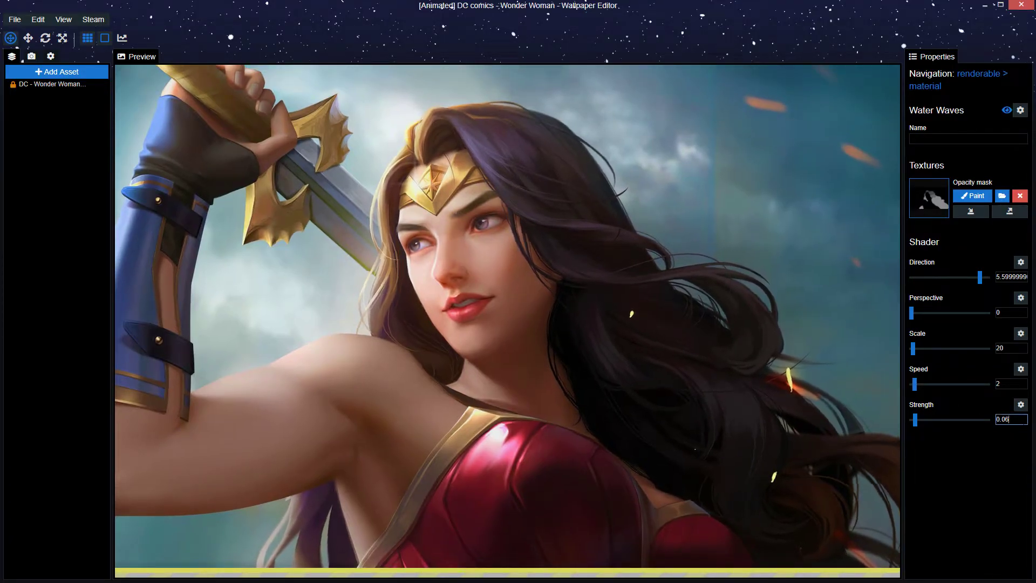
pyautogui.press('BackSpace')
pyautogui.write('7')
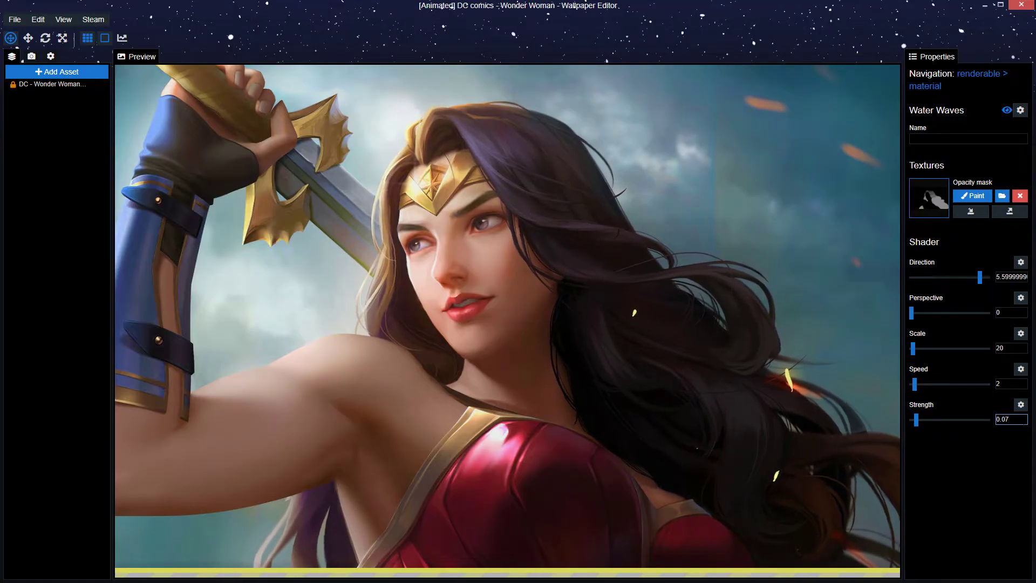
pyautogui.moveTo(562, 182); pyautogui.dragTo(543, 174)
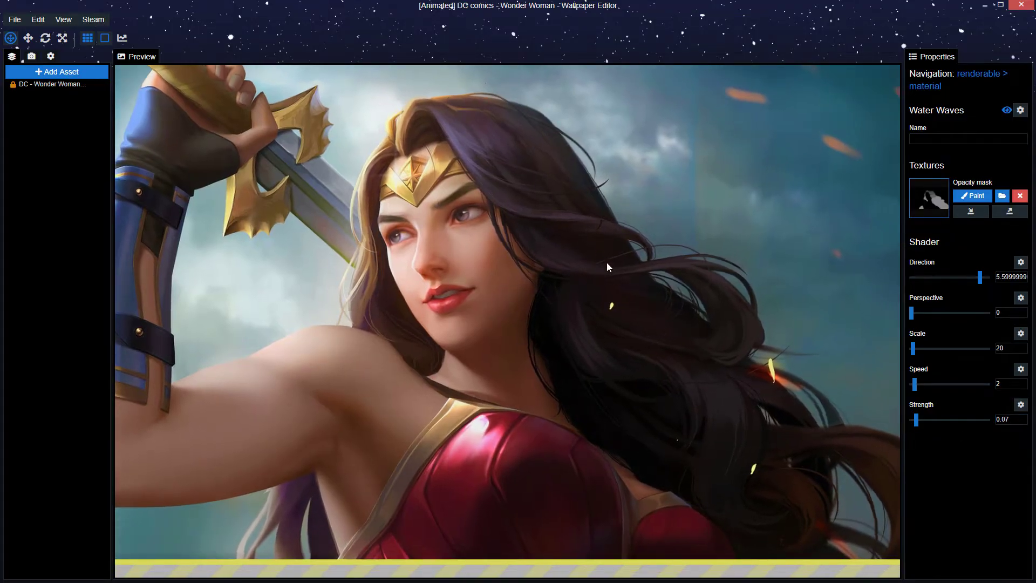
pyautogui.hotkey('ctrl', 's')
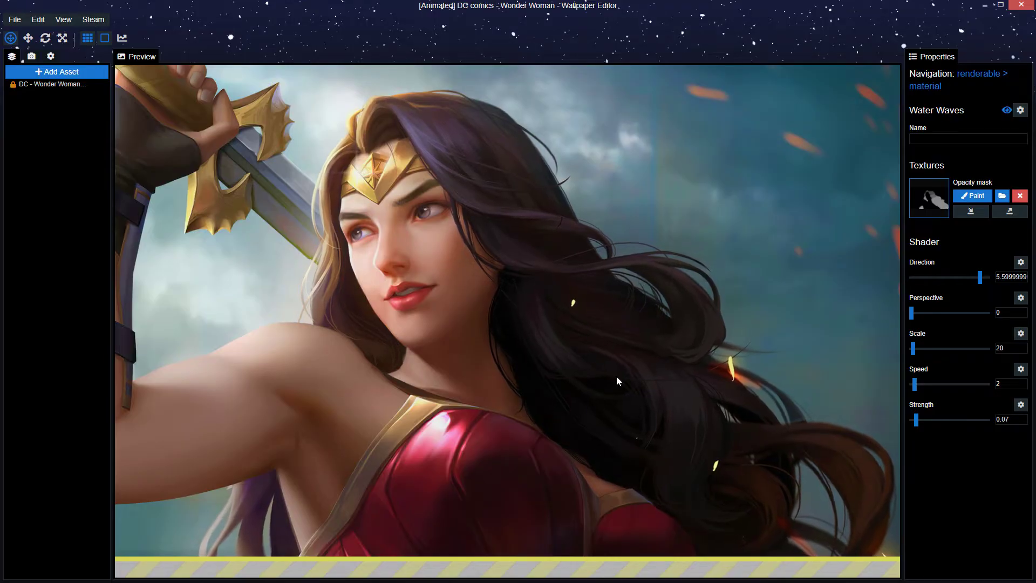
# - Set the Water Waves Scale to 10 and save the project
pyautogui.doubleClick(1004, 347)
pyautogui.write('10')
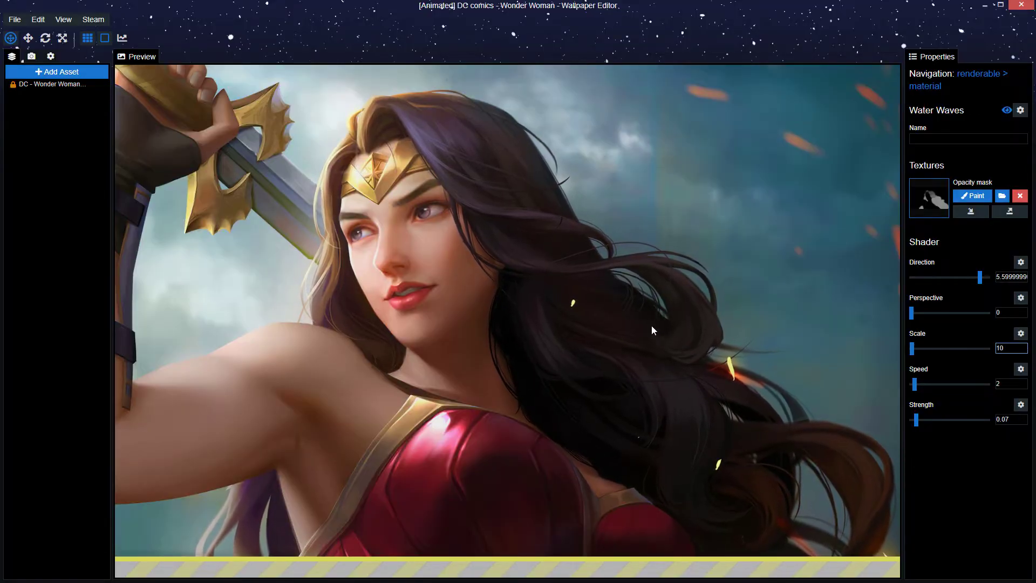
pyautogui.moveTo(652, 326); pyautogui.dragTo(675, 316)
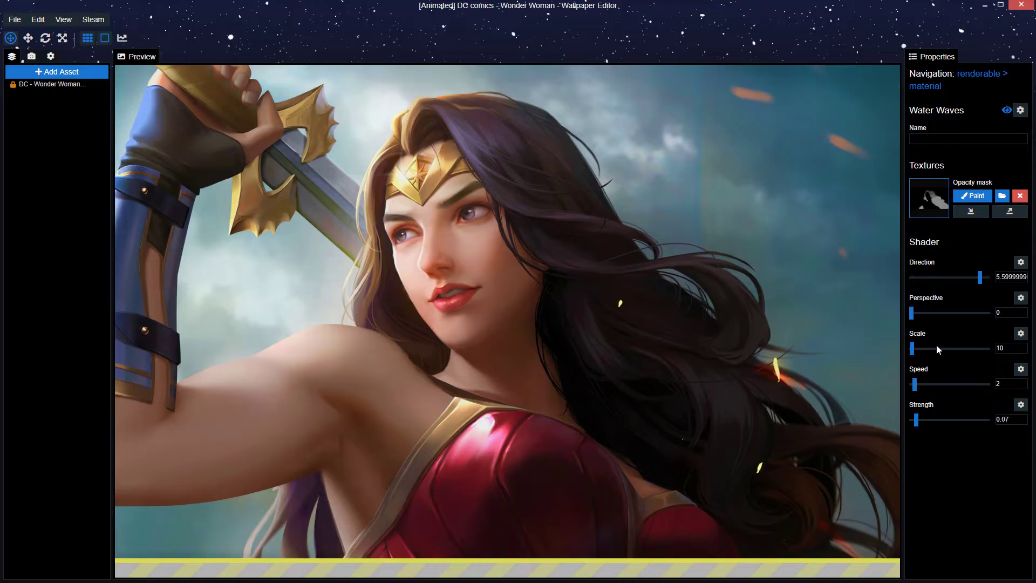
pyautogui.hotkey('ctrl', 's')
# - Change the Water Waves Speed from 50 to 1.5 and save the project
pyautogui.click(1009, 384)
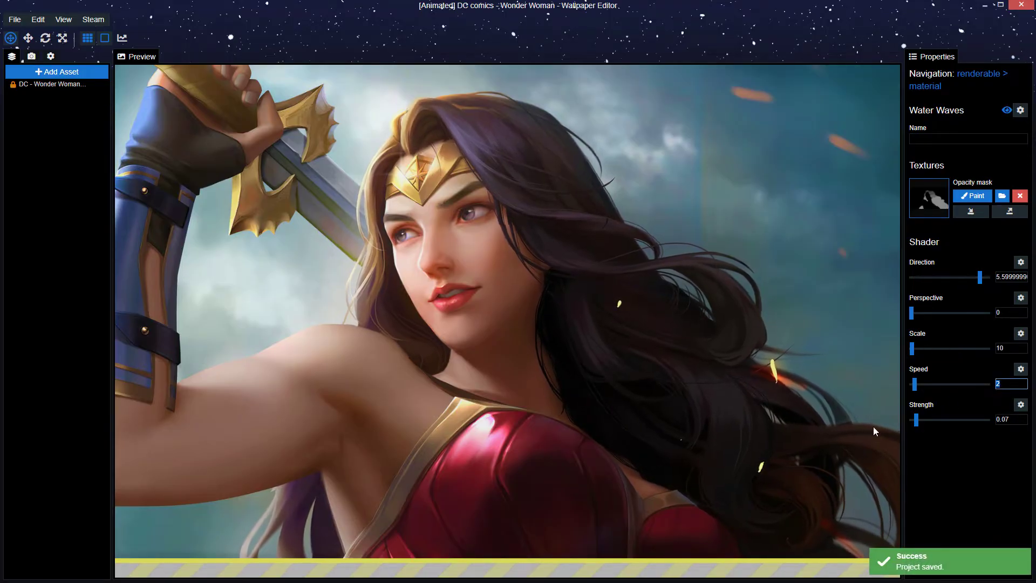
pyautogui.write('5')
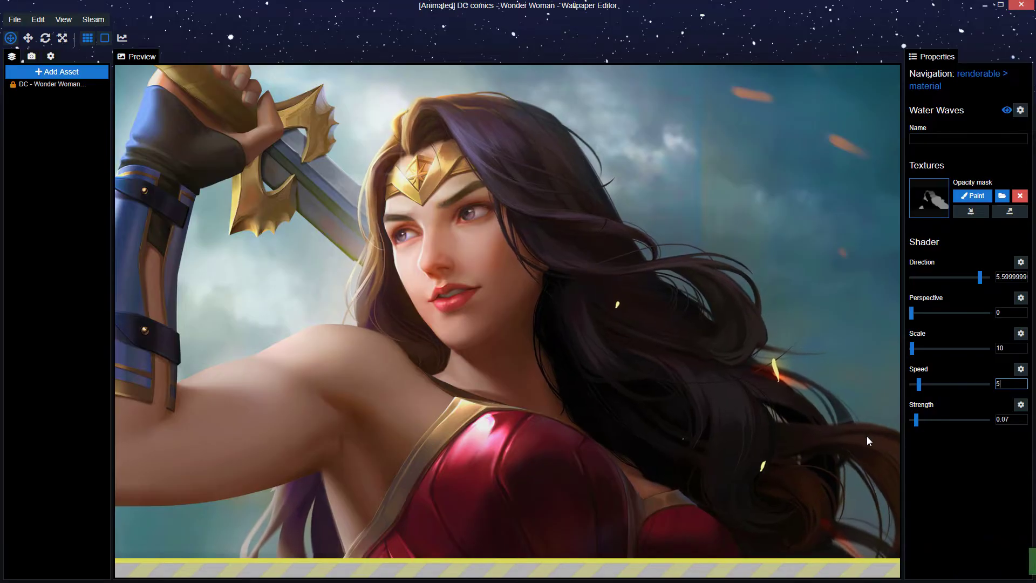
pyautogui.scroll(-3, 867, 437)
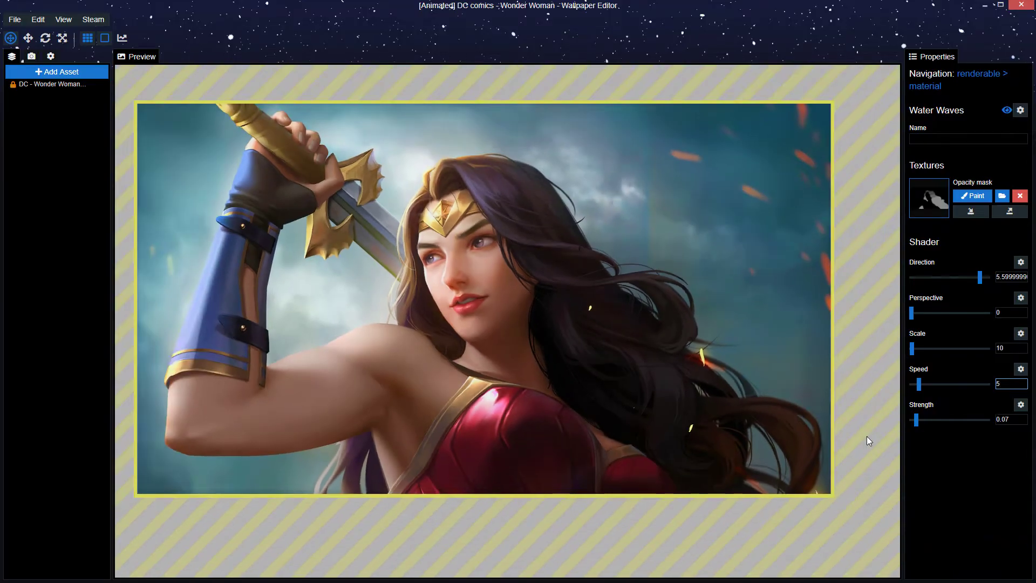
pyautogui.moveTo(1007, 383); pyautogui.dragTo(957, 382)
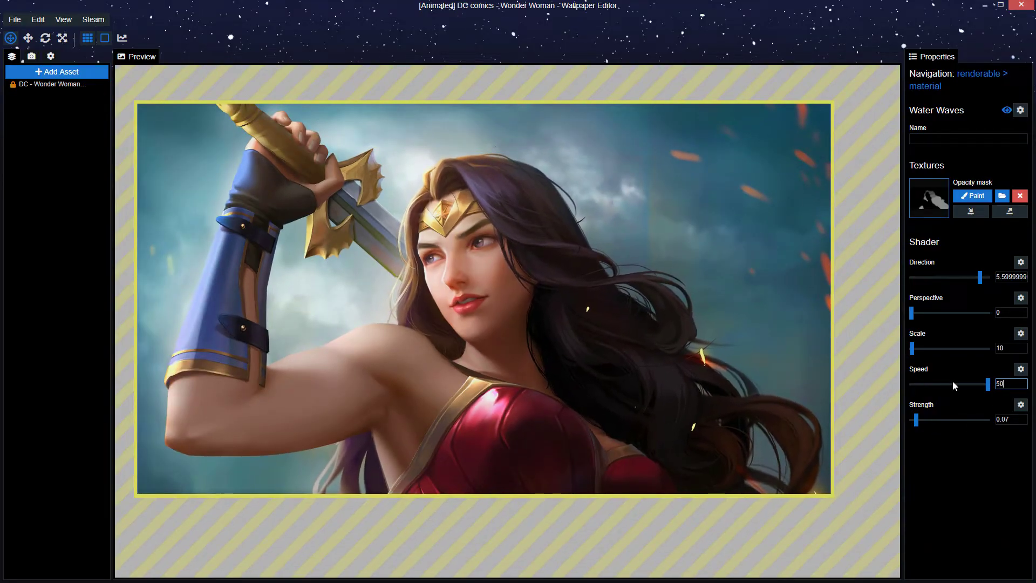
pyautogui.write('0')
pyautogui.scroll(3, 812, 402)
pyautogui.doubleClick(1009, 384)
pyautogui.write('2')
pyautogui.press('BackSpace')
pyautogui.write('1.5')
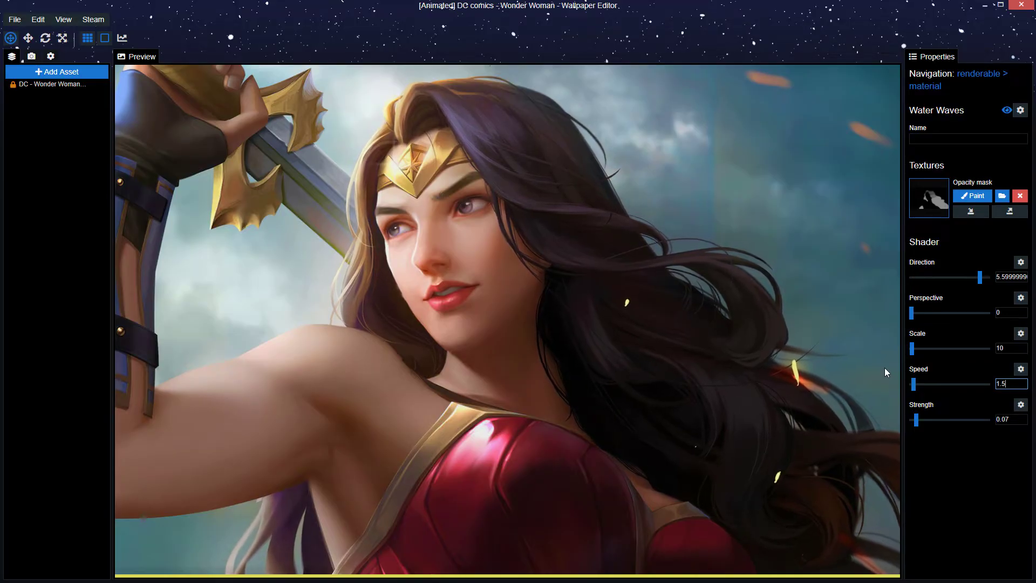
pyautogui.hotkey('ctrl', 's')
pyautogui.moveTo(794, 351); pyautogui.dragTo(788, 356)
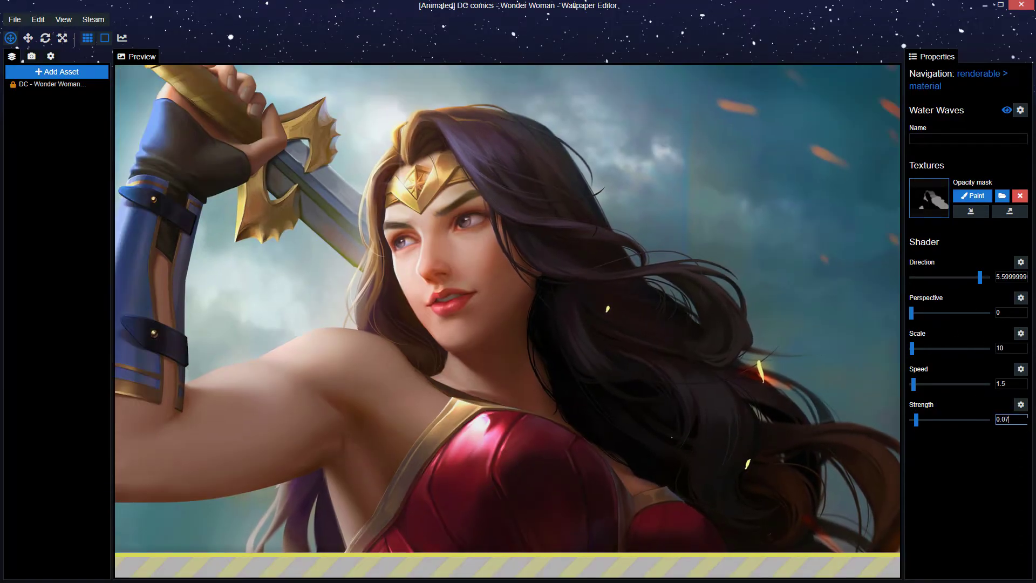
# - Set the Water Waves Strength to 0.08 and save the project
pyautogui.press('BackSpace')
pyautogui.write('8')
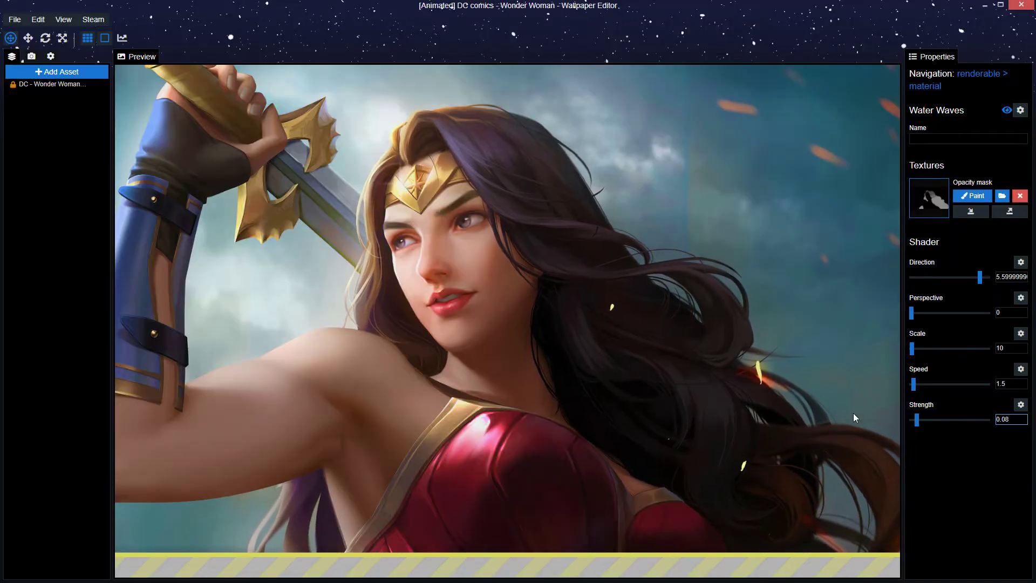
pyautogui.press('Return')
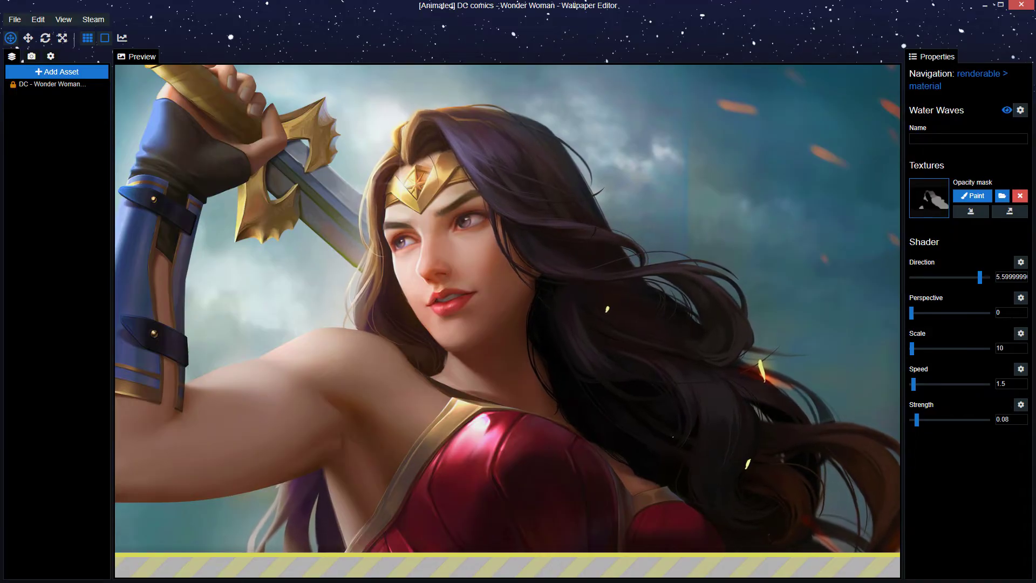
pyautogui.doubleClick(1009, 312)
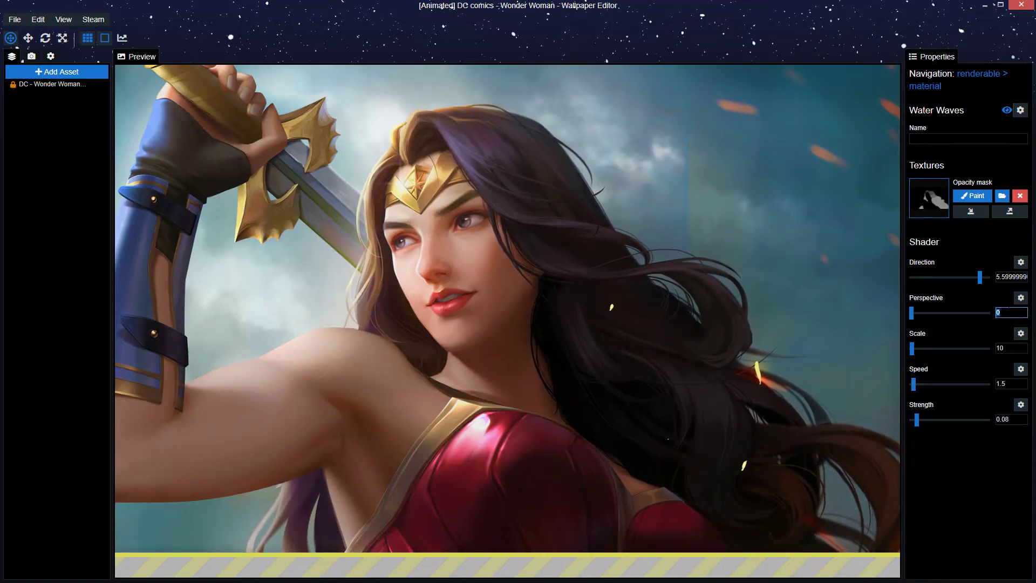
pyautogui.hotkey('ctrl', 's')
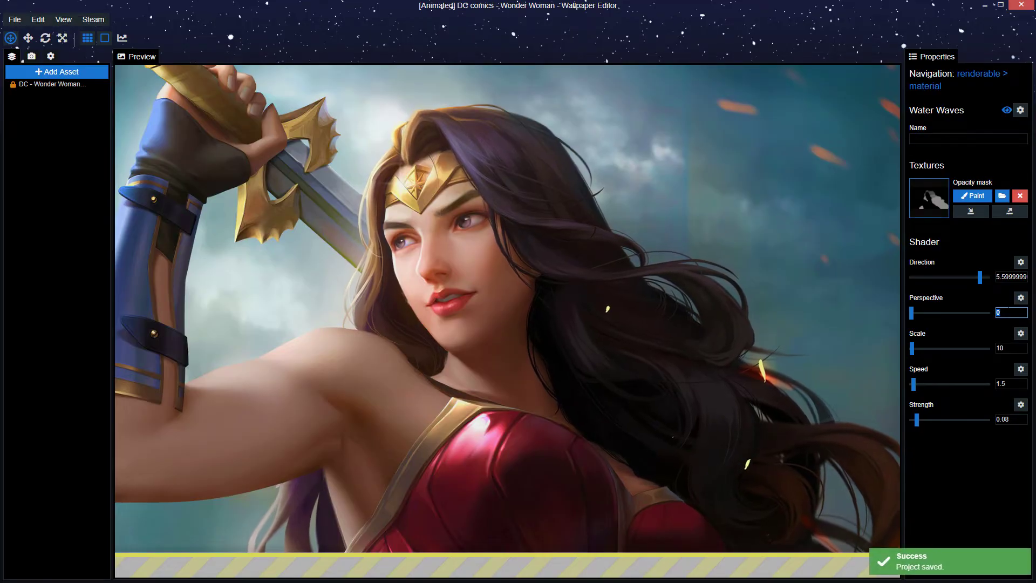
# - Erase the opacity mask along the face and jaw edge with Value 0, then apply it
pyautogui.scroll(6, 448, 216)
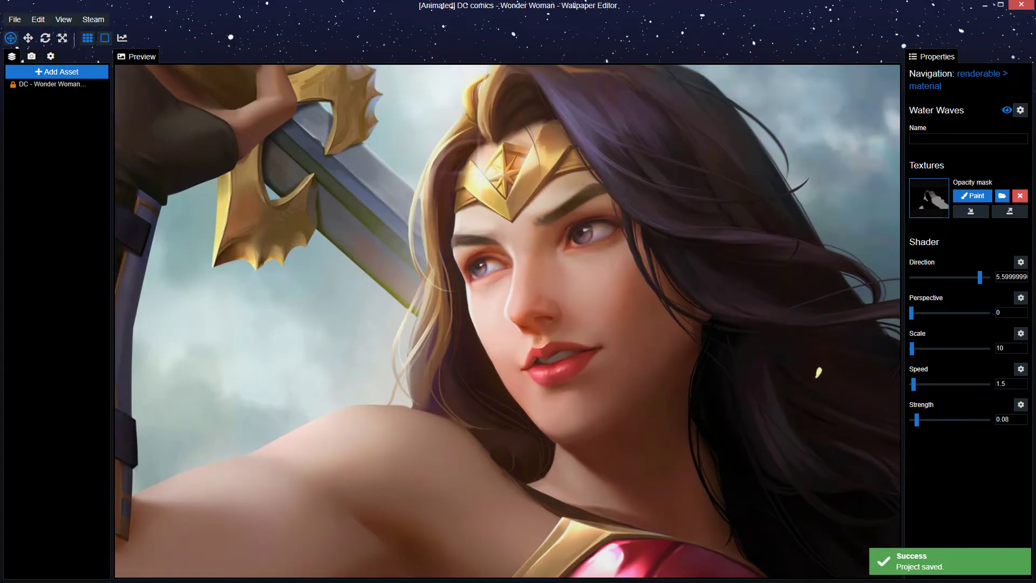
pyautogui.moveTo(449, 334); pyautogui.dragTo(529, 238)
pyautogui.scroll(2, 529, 241)
pyautogui.click(972, 195)
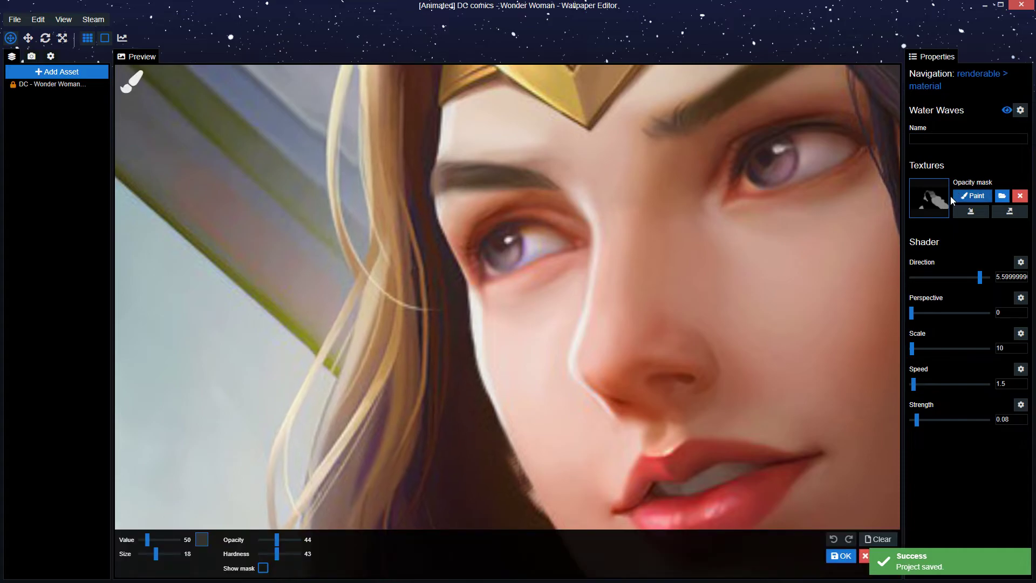
pyautogui.click(264, 568)
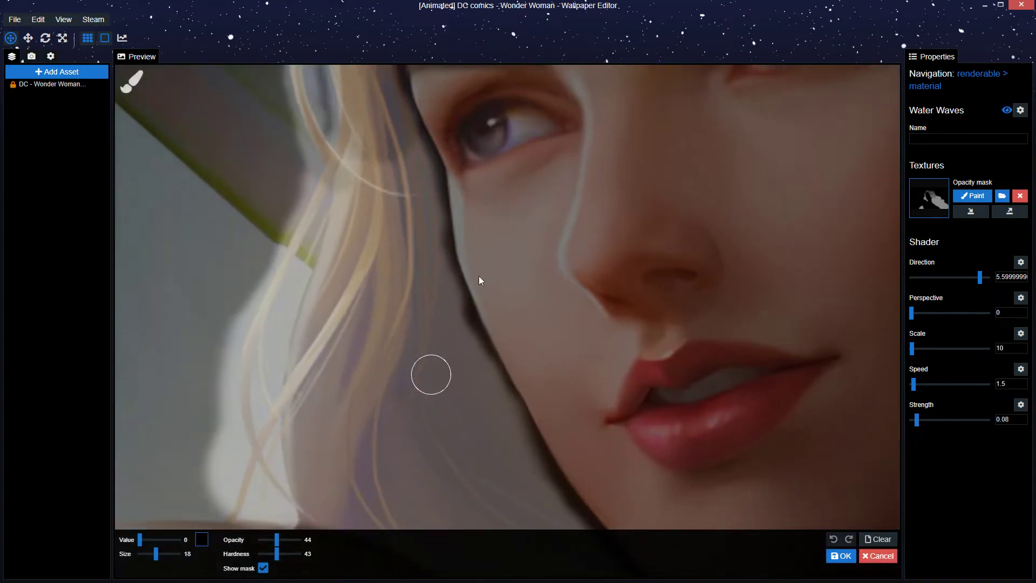
pyautogui.moveTo(464, 240)
pyautogui.mouseDown()
pyautogui.moveTo(502, 347)
pyautogui.moveTo(567, 453)
pyautogui.moveTo(525, 344)
pyautogui.moveTo(583, 412)
pyautogui.moveTo(630, 440)
pyautogui.mouseUp()
pyautogui.click(265, 568)
pyautogui.scroll(-2, 486, 434)
pyautogui.scroll(-7, 485, 434)
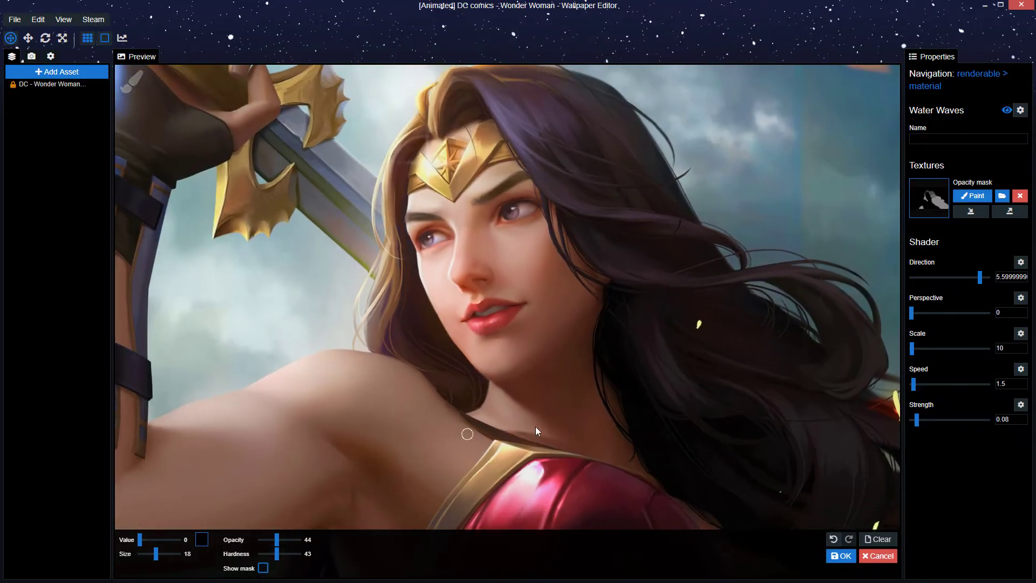
pyautogui.click(841, 556)
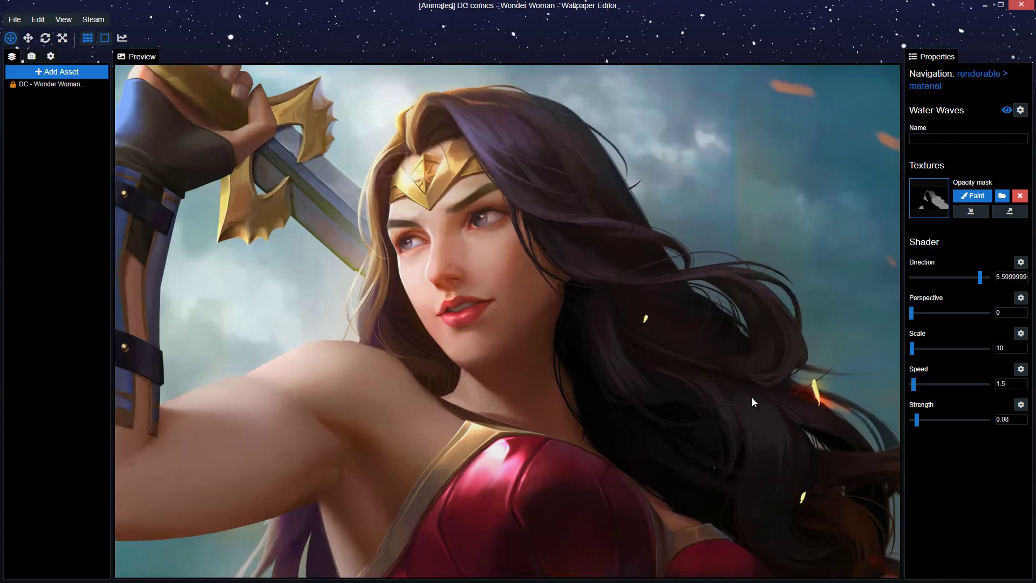
# - Try Water Waves Perspective values 0.01 and then 0.2, then select the field to reset it
pyautogui.scroll(-1, 807, 352)
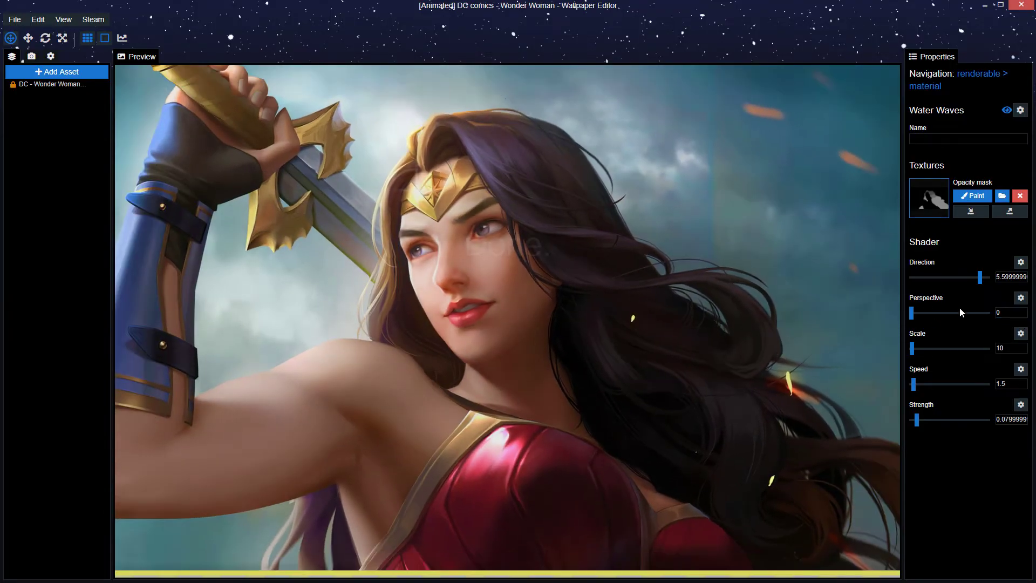
pyautogui.doubleClick(1021, 312)
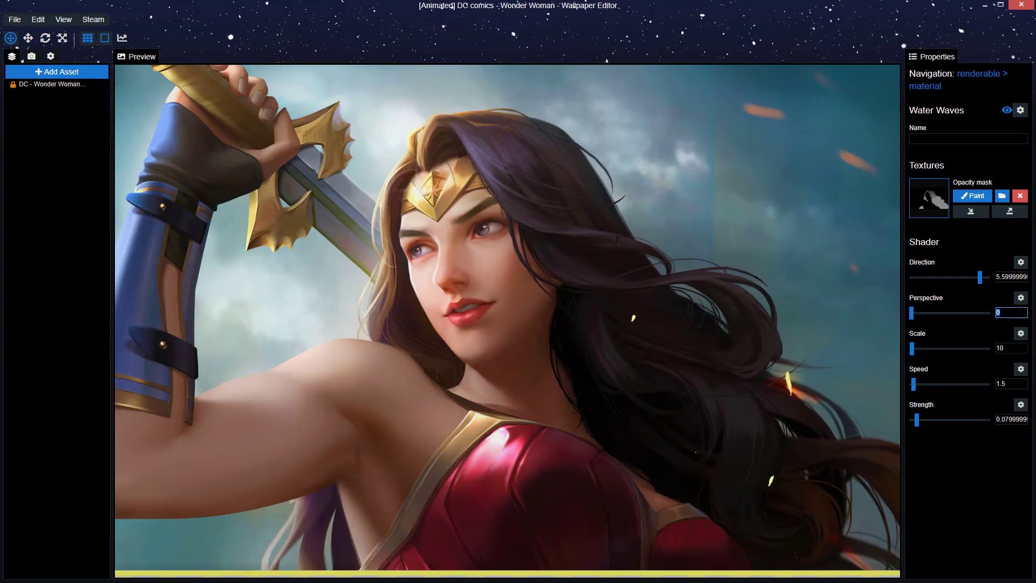
pyautogui.write('0.01')
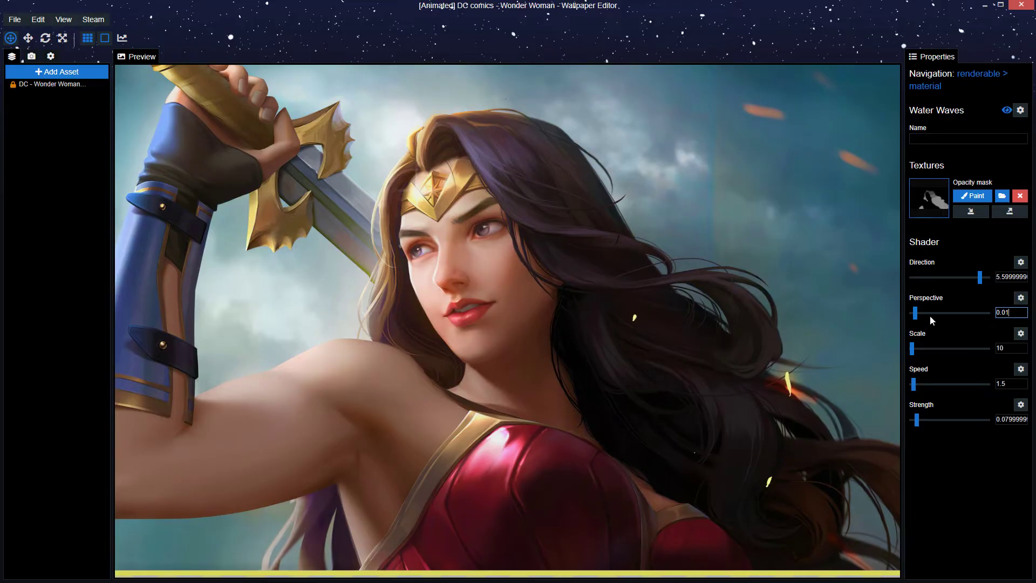
pyautogui.moveTo(1015, 313); pyautogui.dragTo(945, 313)
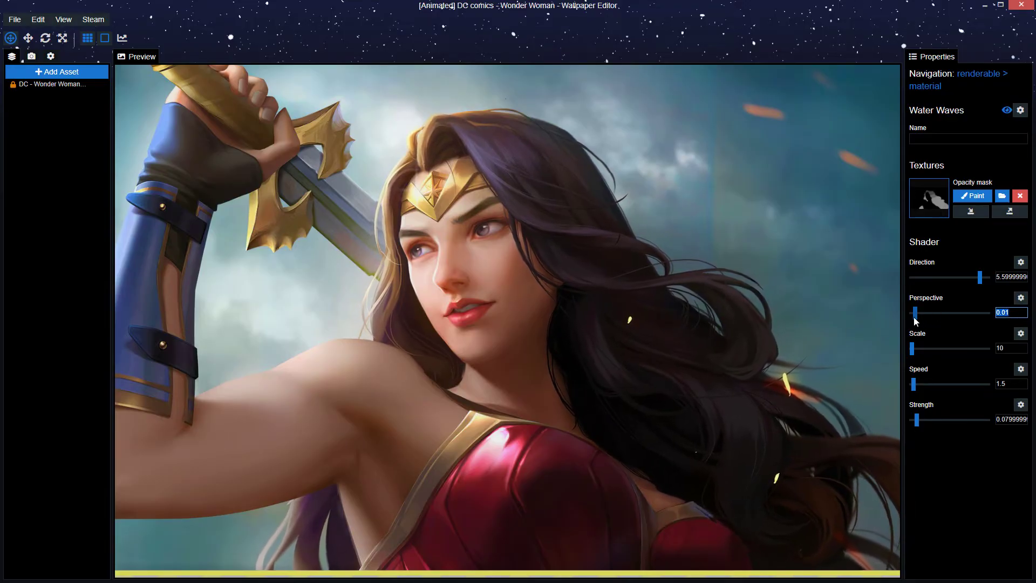
pyautogui.write('0.2')
pyautogui.press('Return')
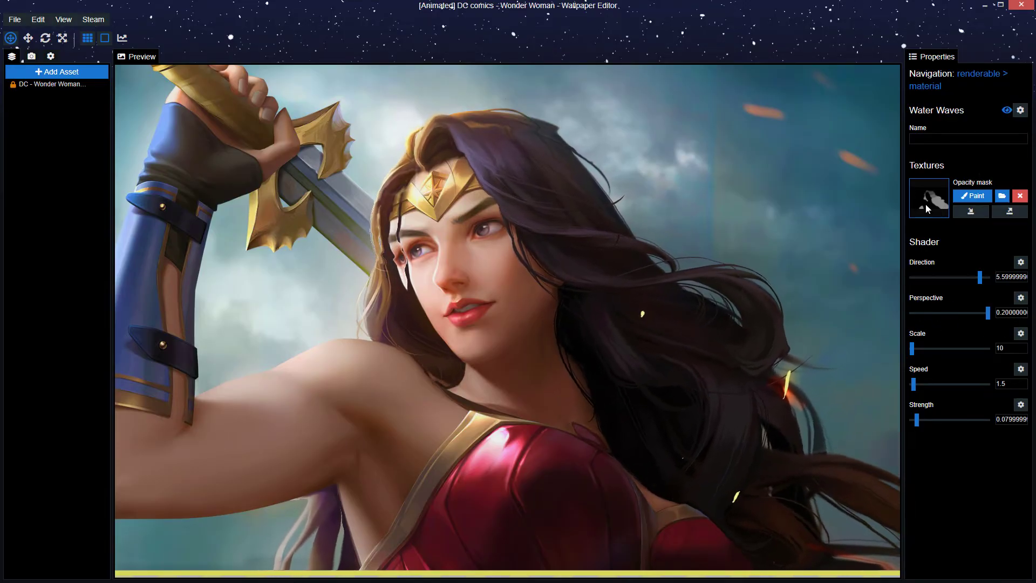
pyautogui.scroll(-1, 714, 383)
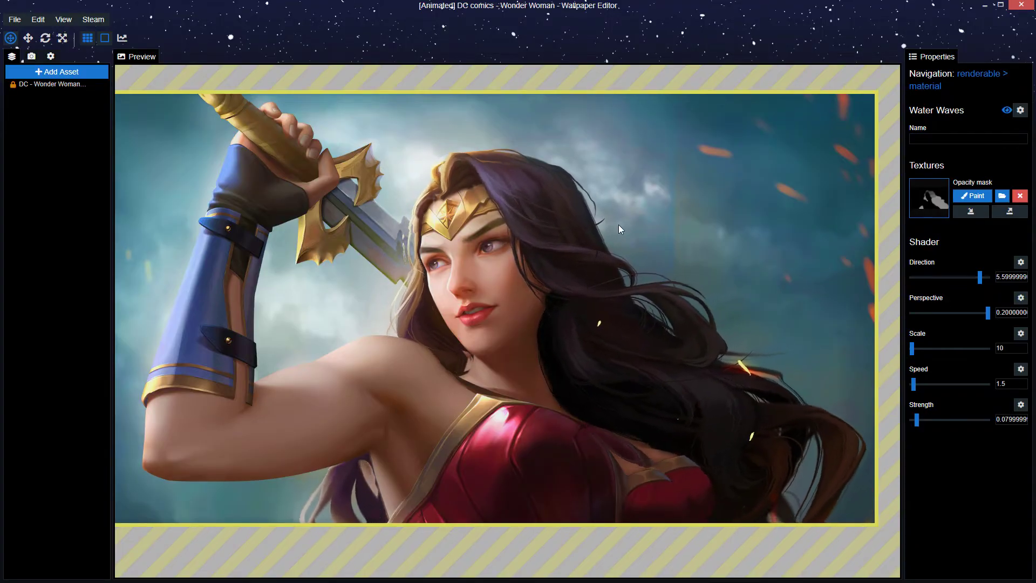
pyautogui.click(1007, 312)
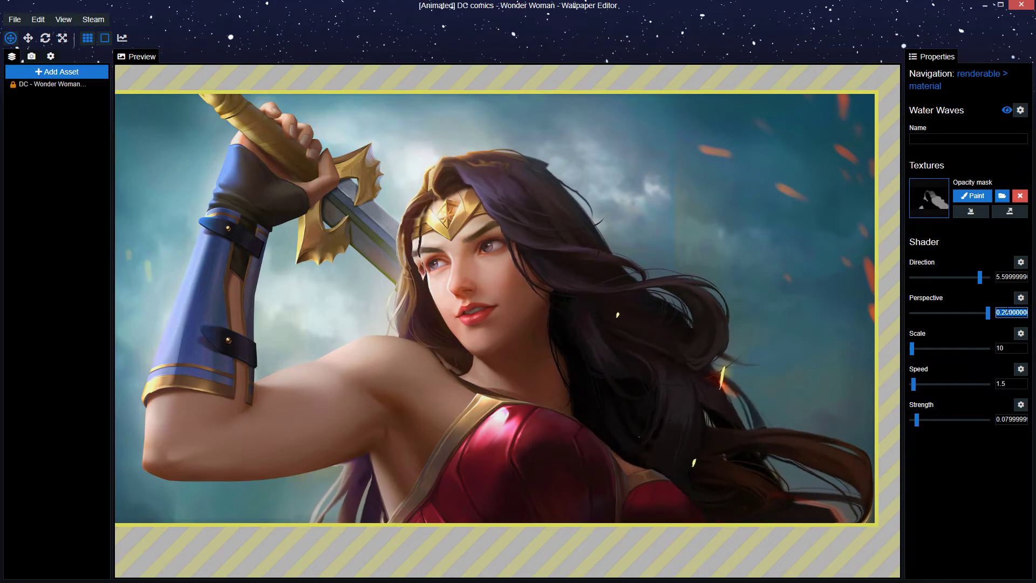
# - Reset Perspective to 0, hide the old effect, and add a new Water Waves effect to Wonder Woman
pyautogui.write('0')
pyautogui.click(1006, 110)
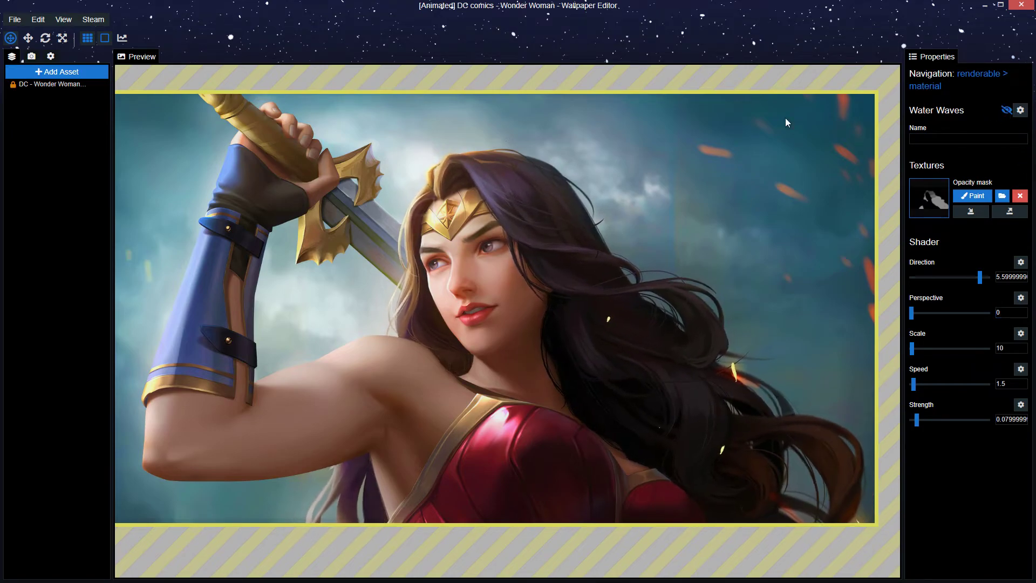
pyautogui.click(46, 87)
pyautogui.click(938, 322)
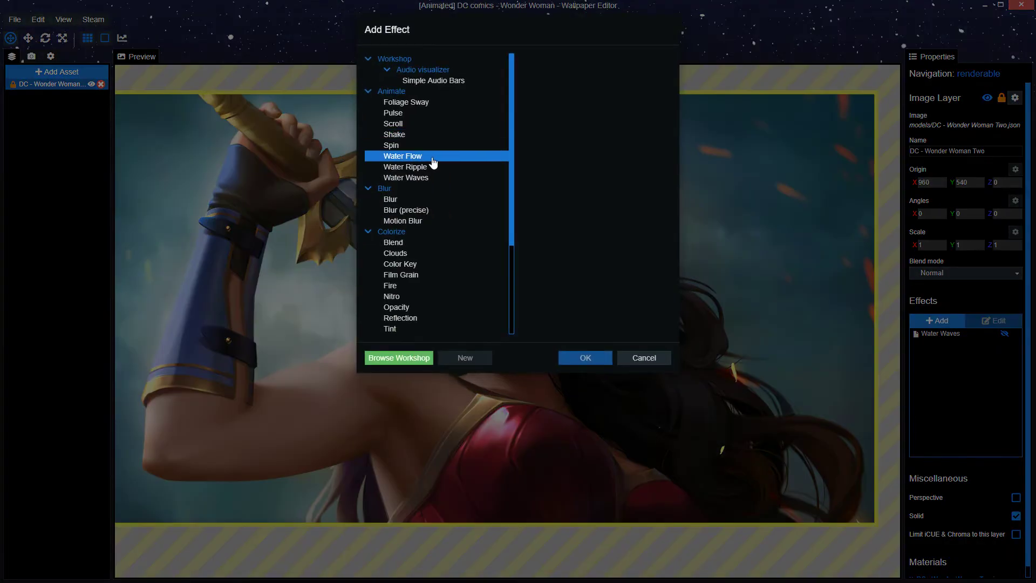
pyautogui.click(427, 173)
pyautogui.click(587, 357)
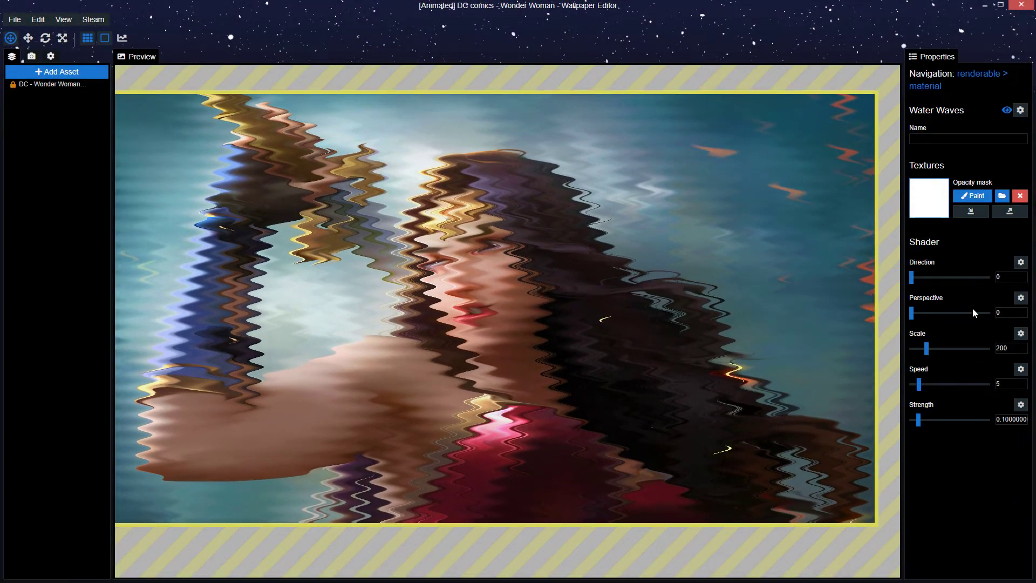
# - Raise the new effect's Perspective to 0.2 and start painting its mask with a grey value
pyautogui.moveTo(912, 313); pyautogui.dragTo(1020, 332)
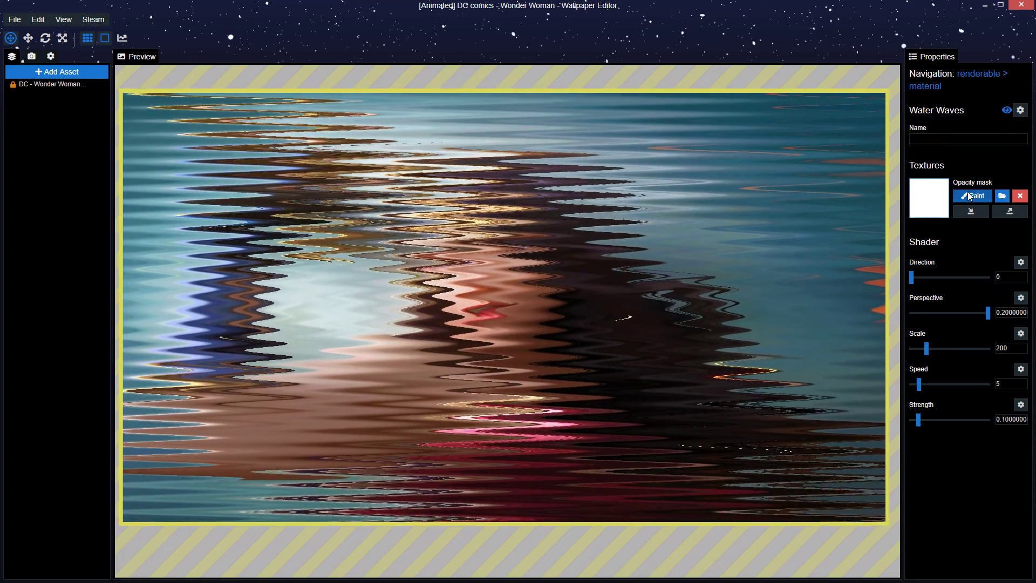
pyautogui.click(973, 196)
pyautogui.click(158, 539)
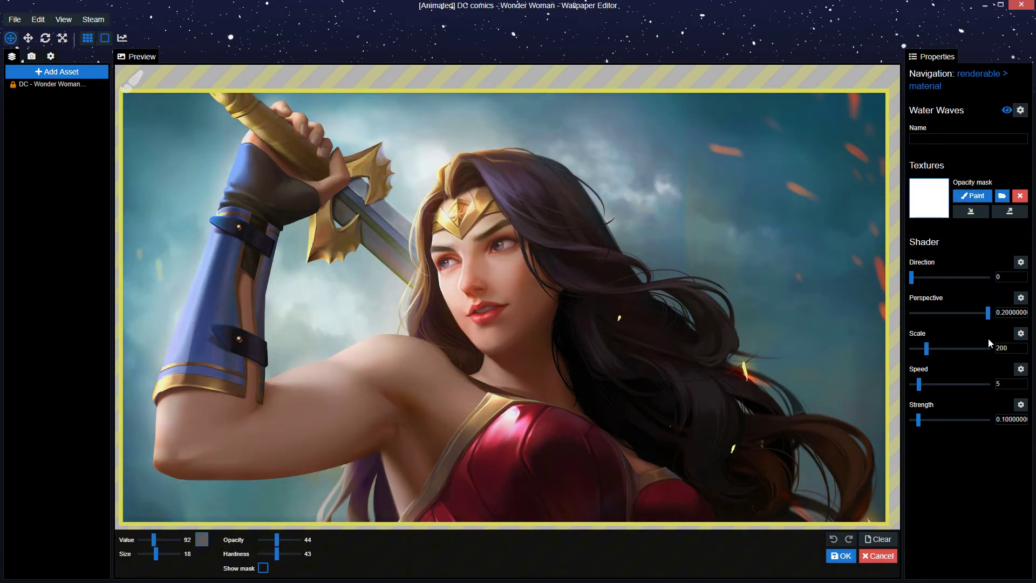
# - Cancel the mask painting and select the DC - Wonder Woman layer to view its effects
pyautogui.click(884, 559)
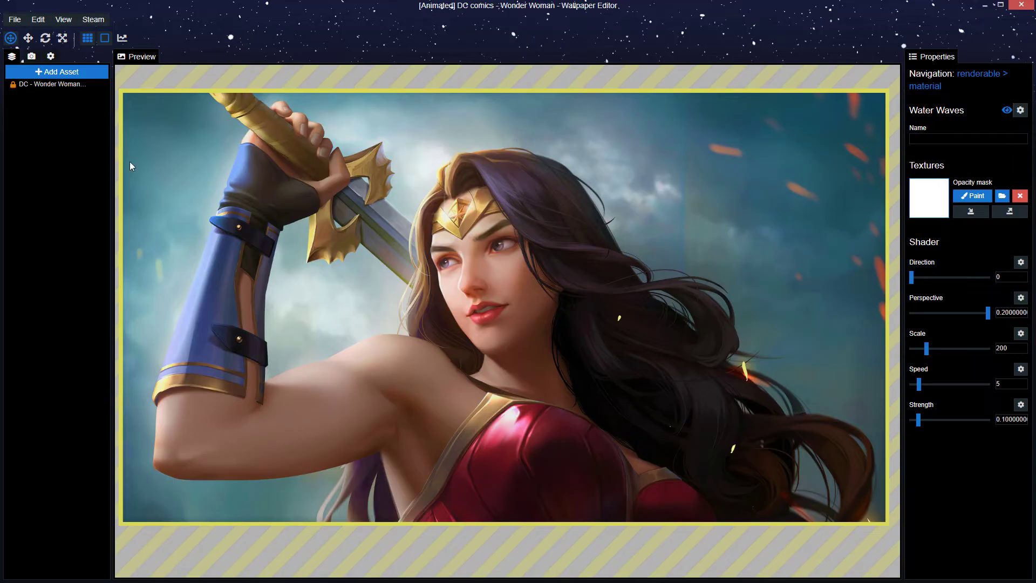
pyautogui.click(56, 83)
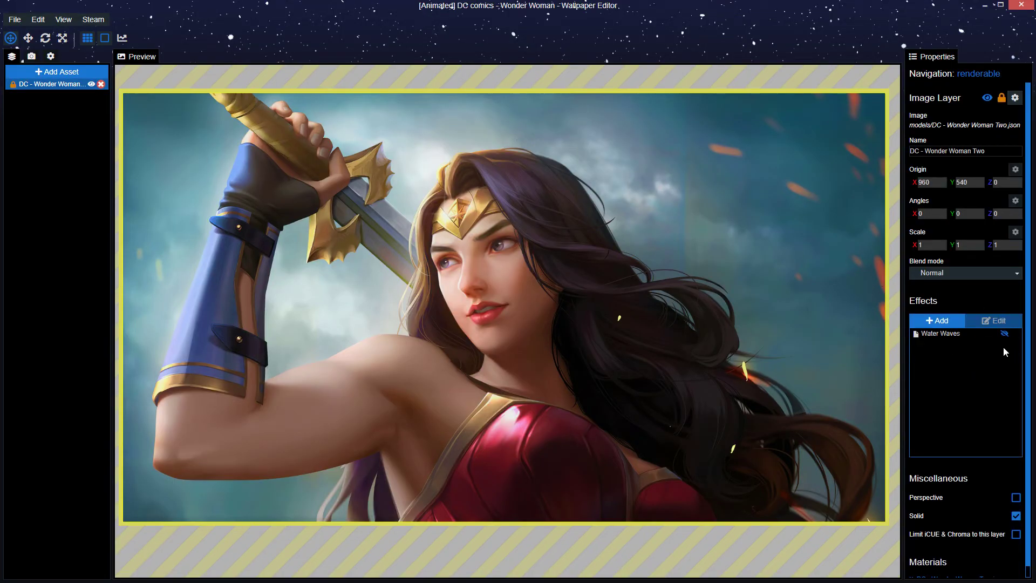
pyautogui.scroll(3, 741, 344)
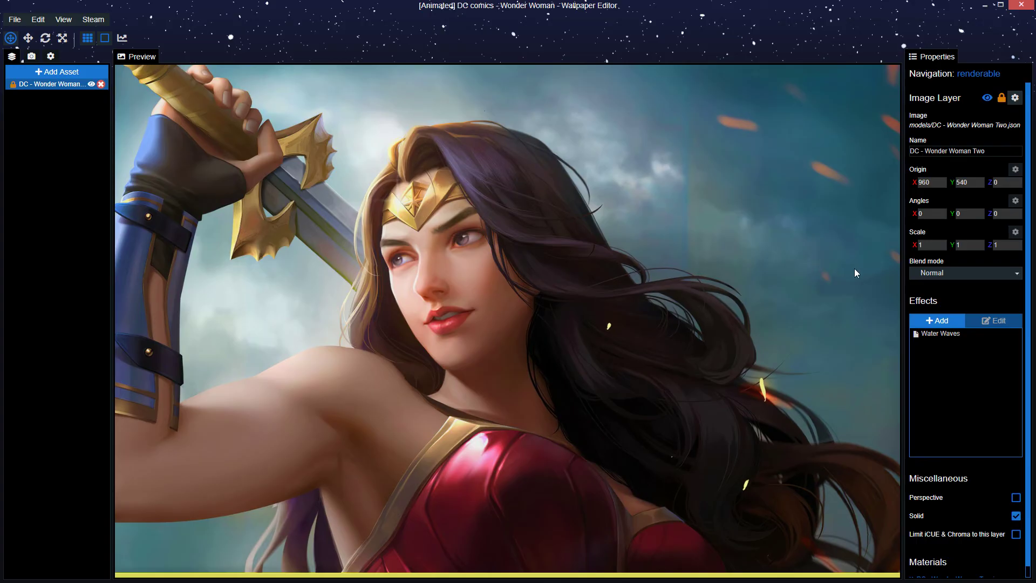
# - Open the existing Water Waves effect's settings: Scale 10, Speed 1.5, Strength 0.08
pyautogui.doubleClick(947, 334)
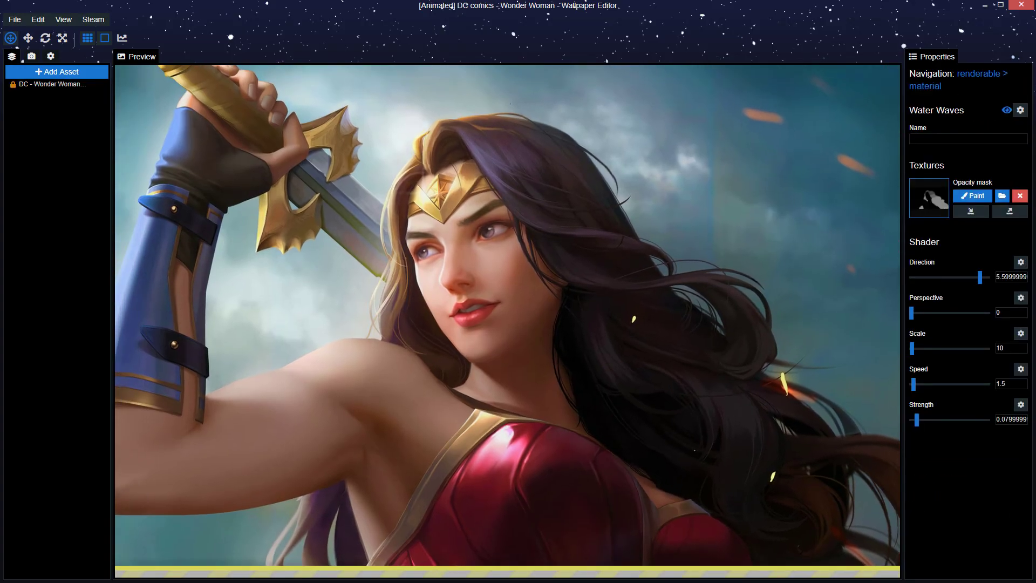